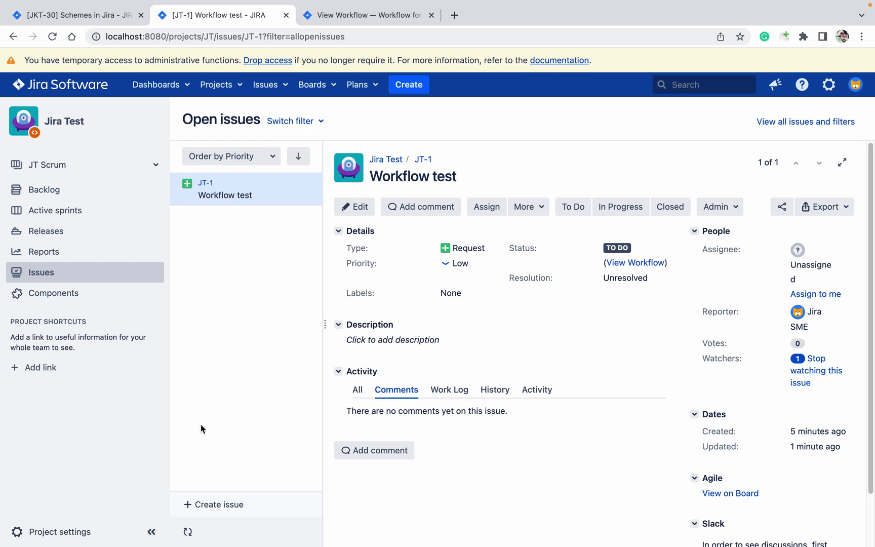
View the Jira Test project's Screens settings, which use JT: Scrum Issue Type Screen Scheme.
left_click(49, 534)
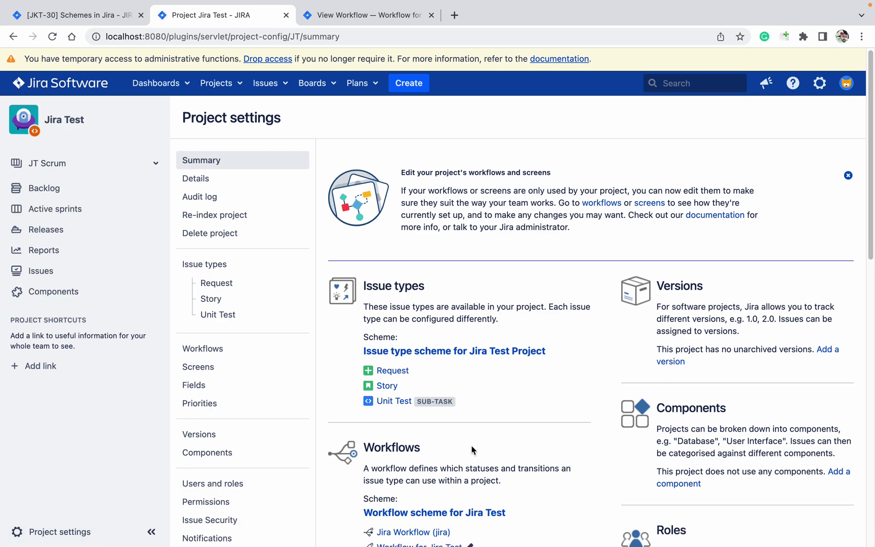
scroll(447, 424, "down", 6)
left_click(419, 379)
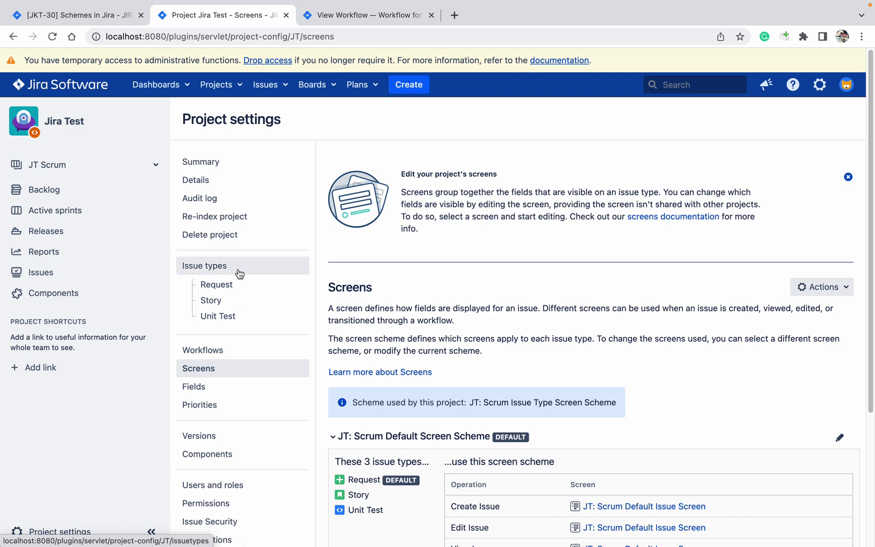
scroll(437, 406, "down", 5)
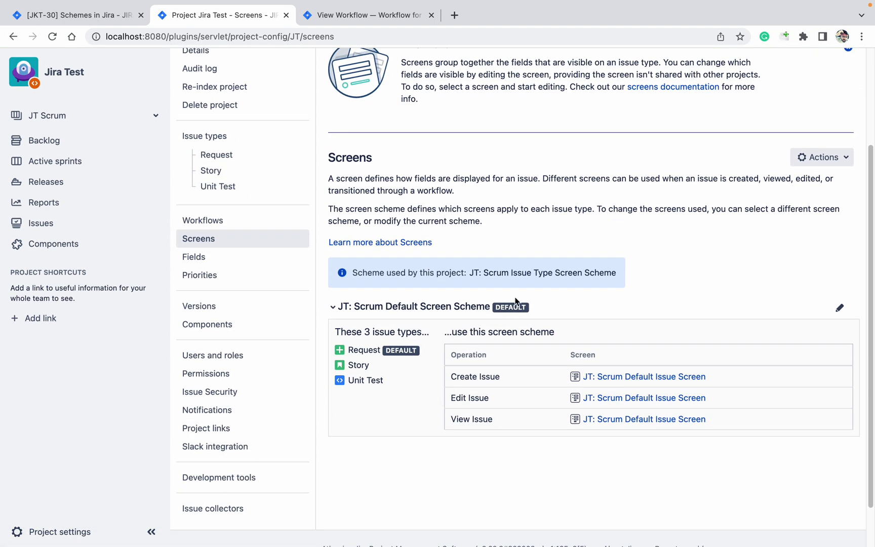
Open JT: Scrum Issue Type Screen Scheme from the Issue type screen schemes list.
left_click(348, 17)
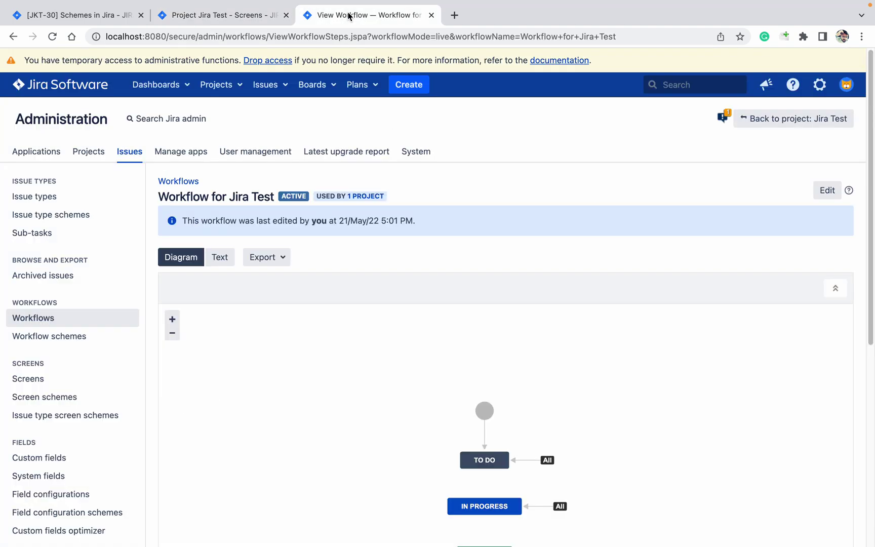
left_click(51, 424)
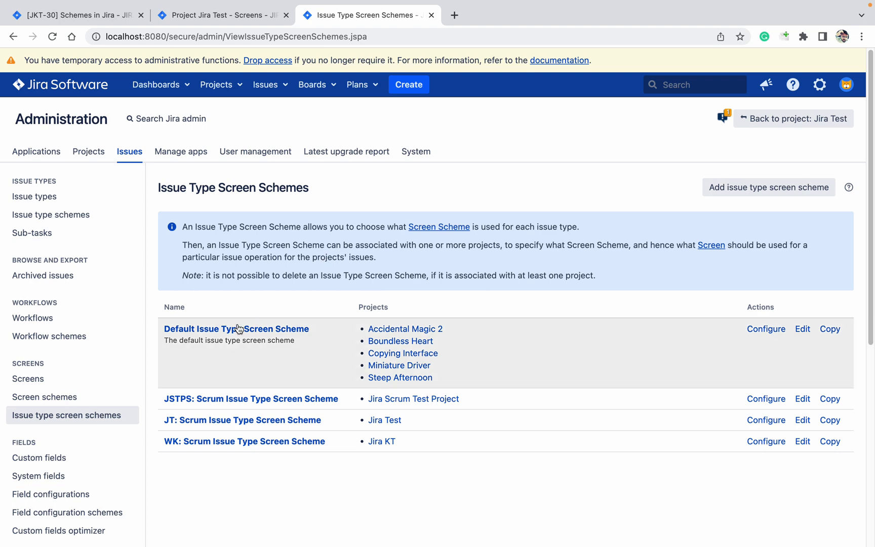
left_click(199, 426)
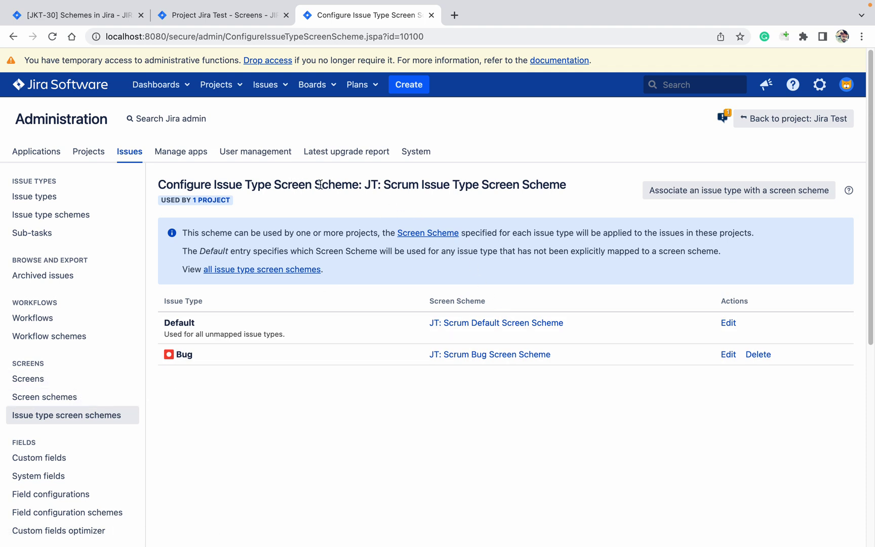
left_click_drag(320, 185, 438, 186)
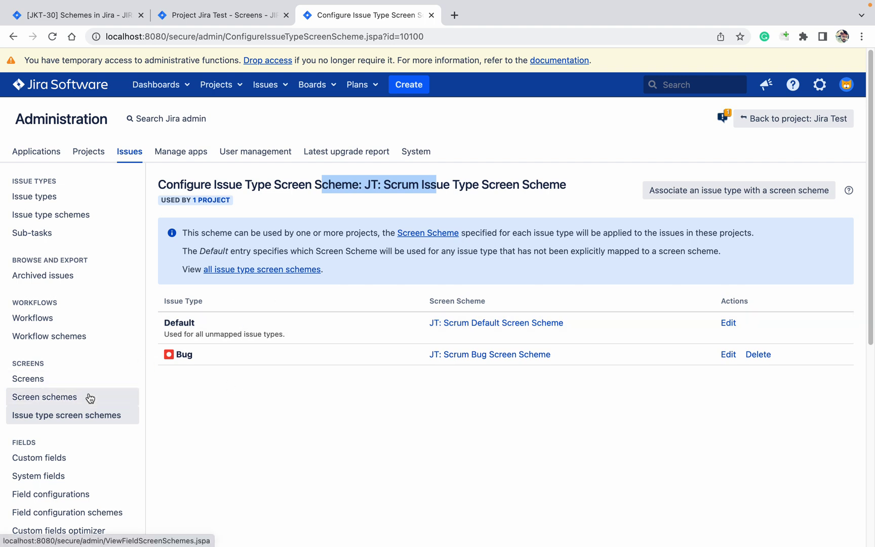
Open the Screens list separately, then show the Jira Test project's open issues.
left_click(65, 379, "super")
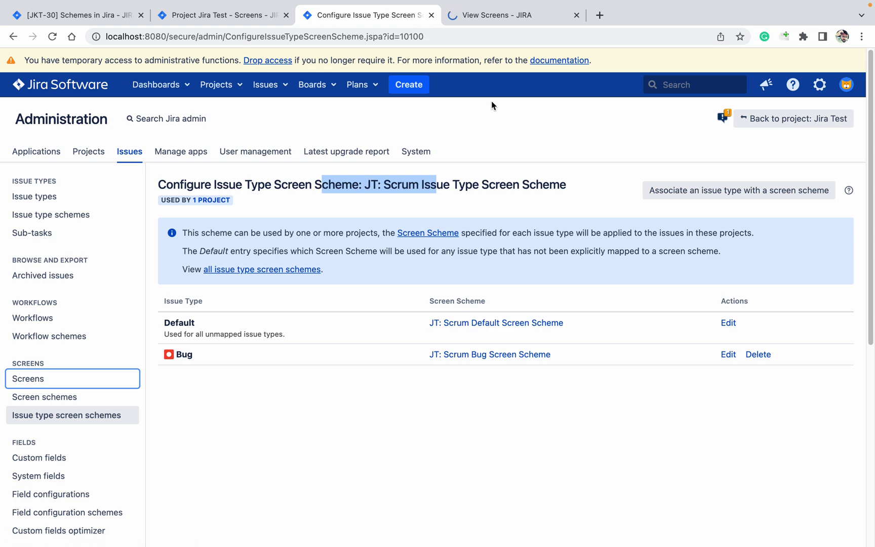
left_click(264, 23)
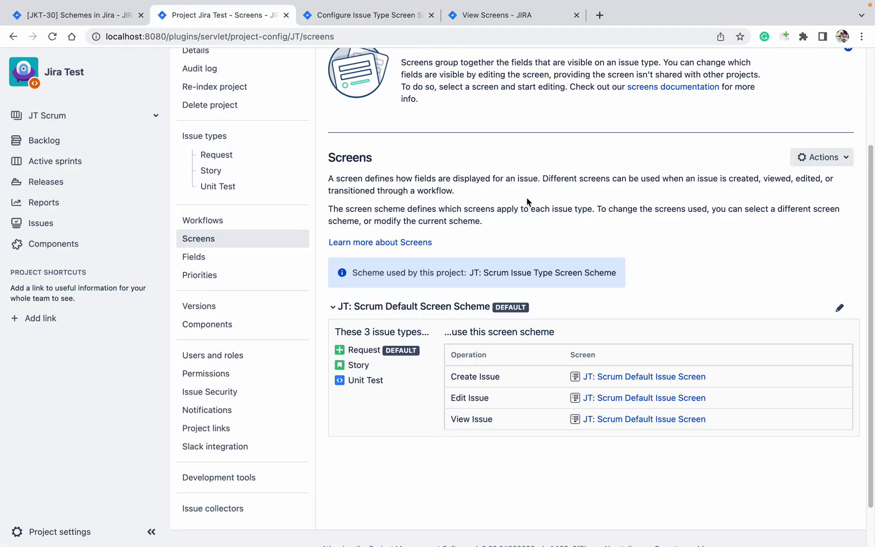
scroll(422, 198, "down", 2)
scroll(415, 207, "up", 5)
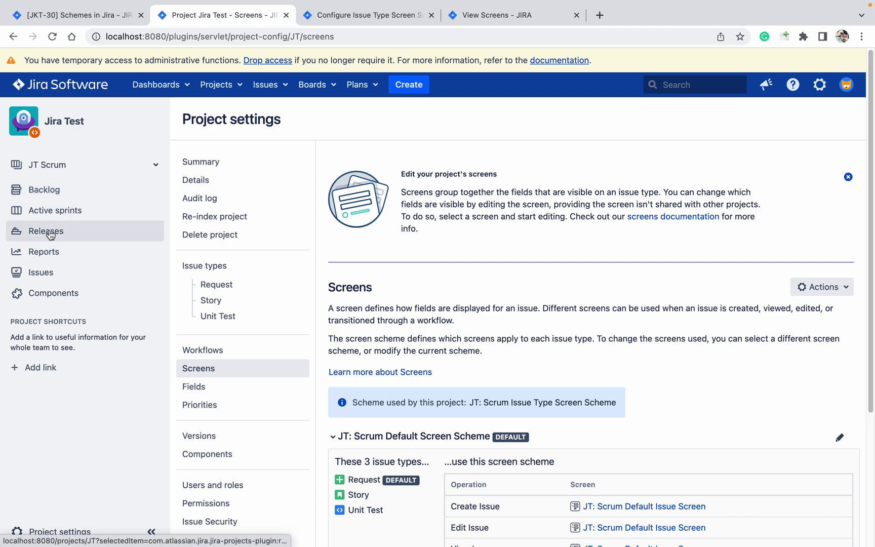
left_click(41, 271)
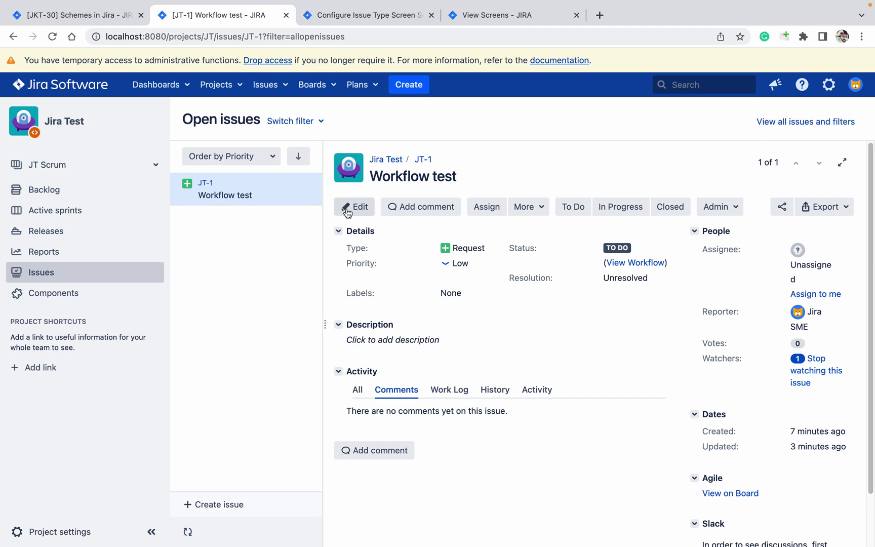
Review JT-1's edit form fields and cancel without saving.
left_click(350, 208)
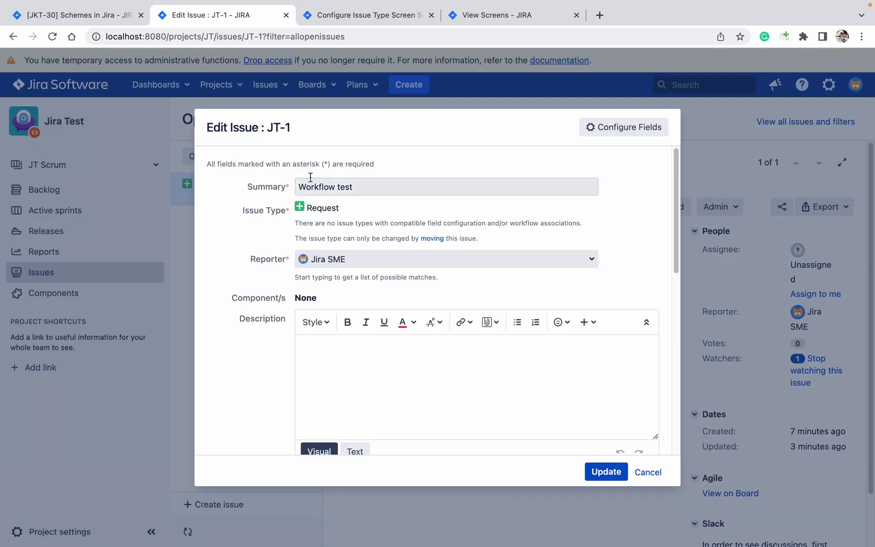
scroll(247, 296, "down", 1)
scroll(246, 295, "down", 10)
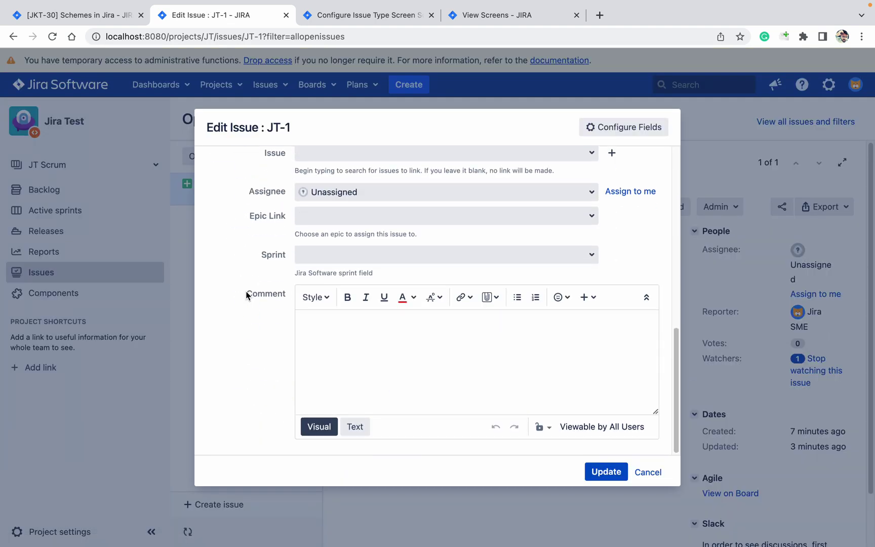
scroll(246, 293, "up", 15)
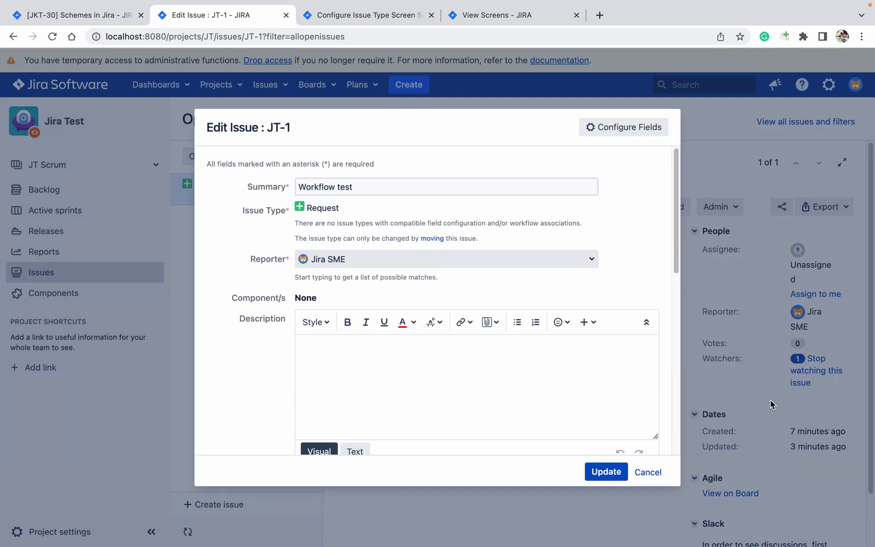
left_click(648, 473)
Look over the create form, cancel it, and move JT-1 to Closed.
left_click(411, 87)
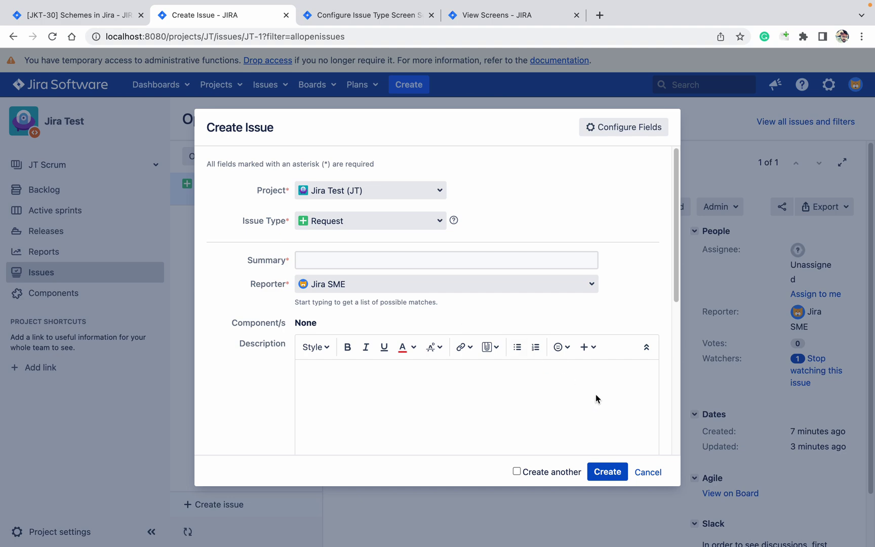
left_click(648, 471)
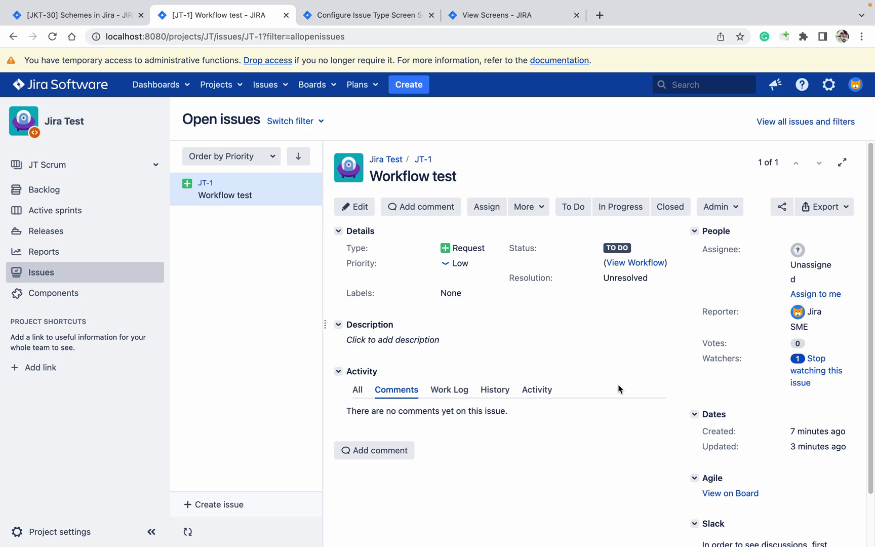
left_click(669, 208)
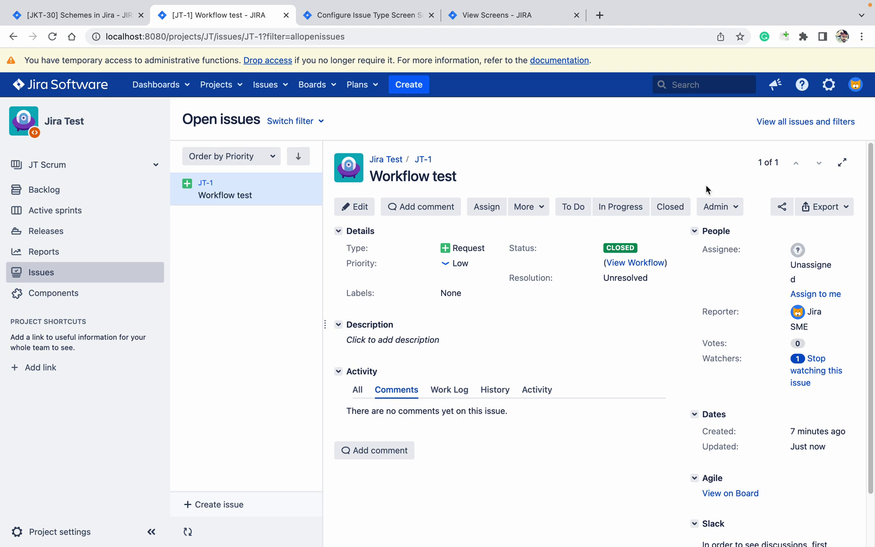
Add a new screen named 'Create screen for request'.
left_click(488, 15)
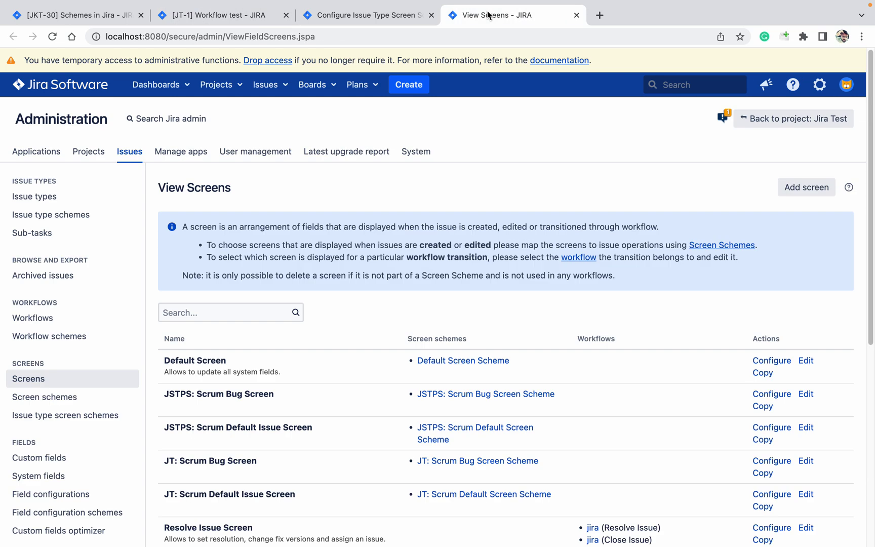
left_click(798, 193)
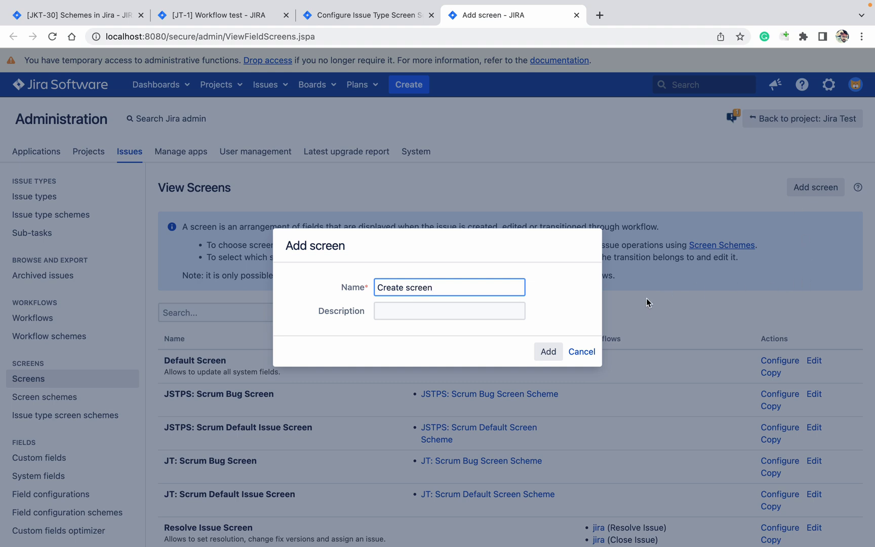
type("Create screen for request")
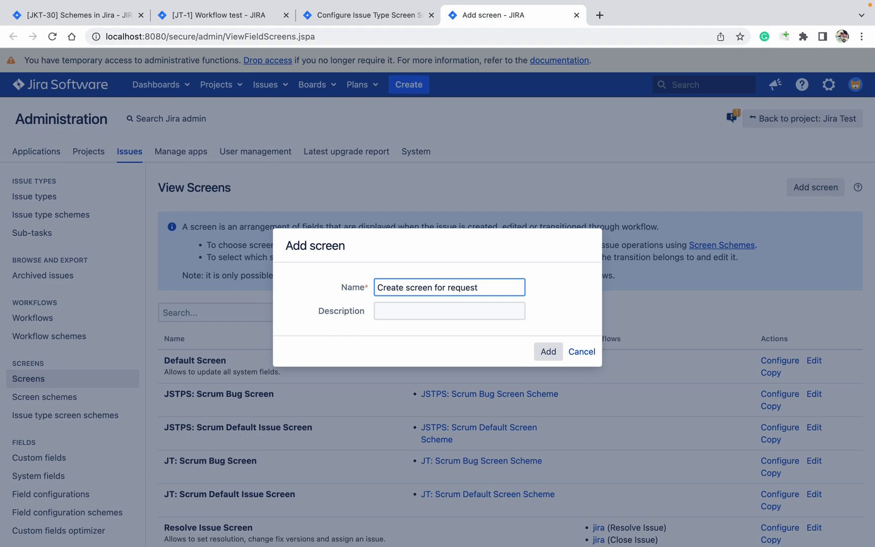
key("ctrl+a")
key("super+c")
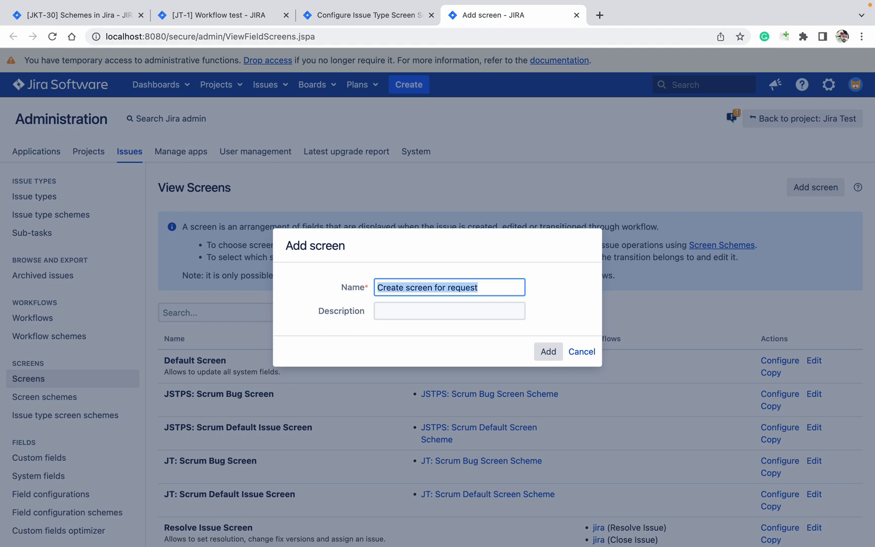
left_click(549, 351)
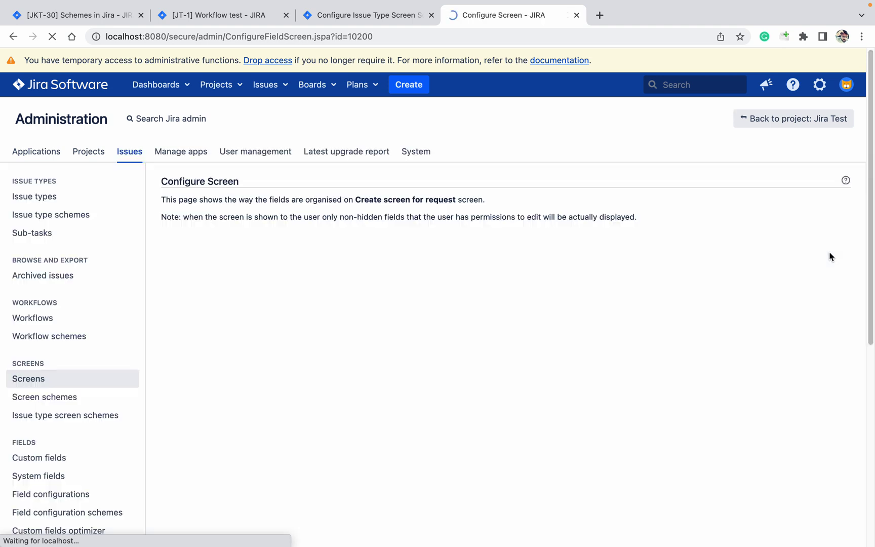
Add the Issue Type and Summary fields to Create screen for request.
left_click(381, 314)
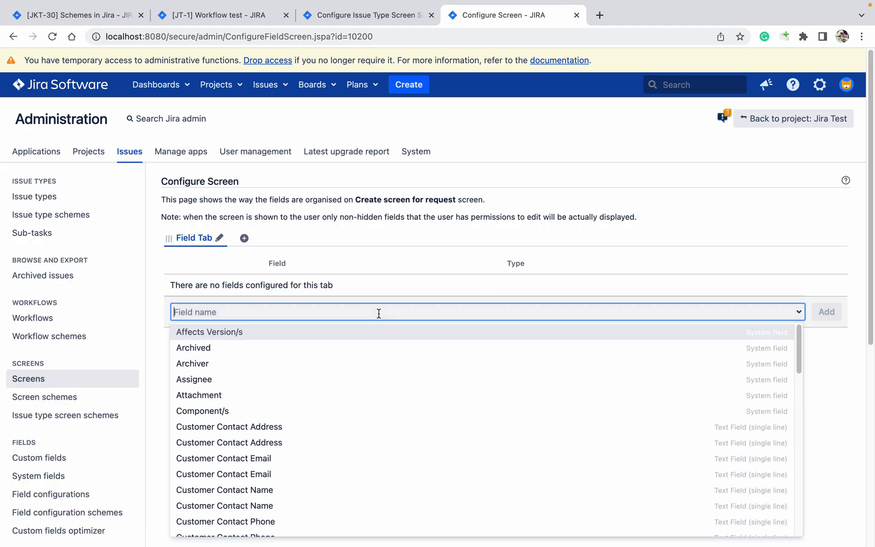
type("iss")
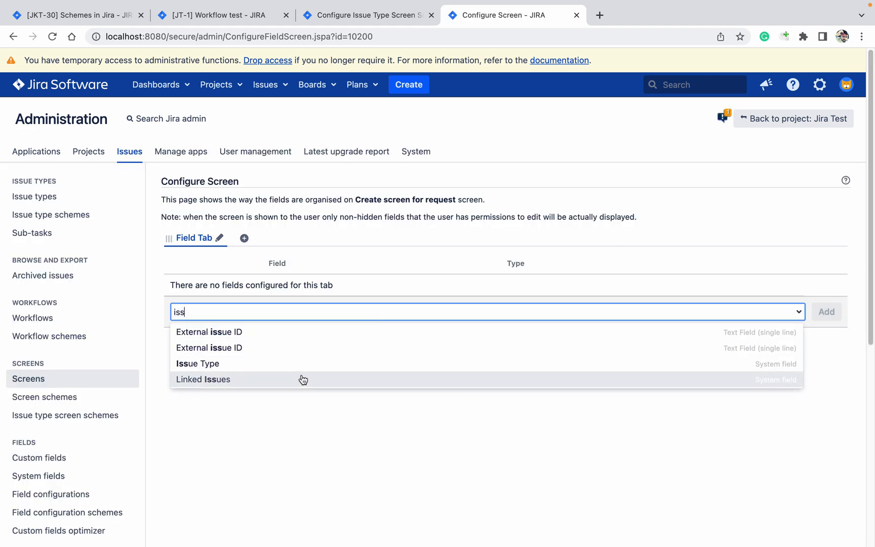
left_click(277, 367)
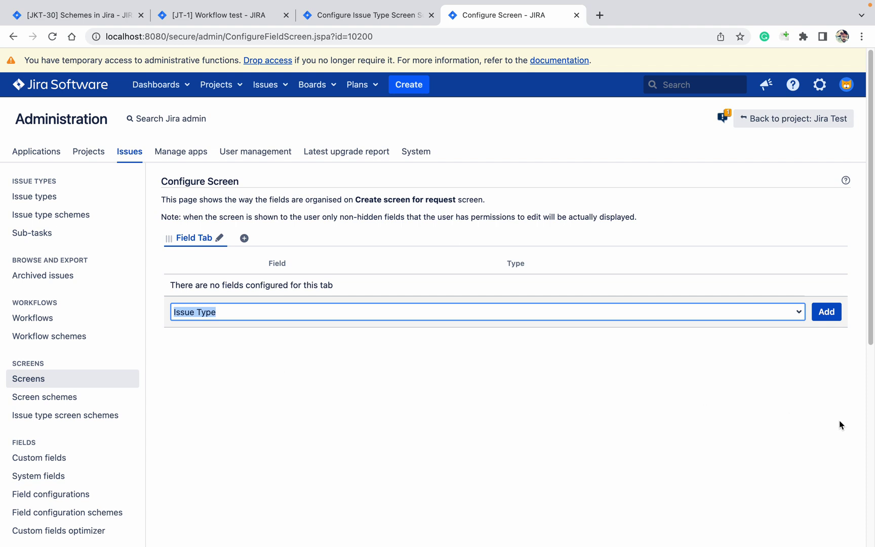
left_click(828, 314)
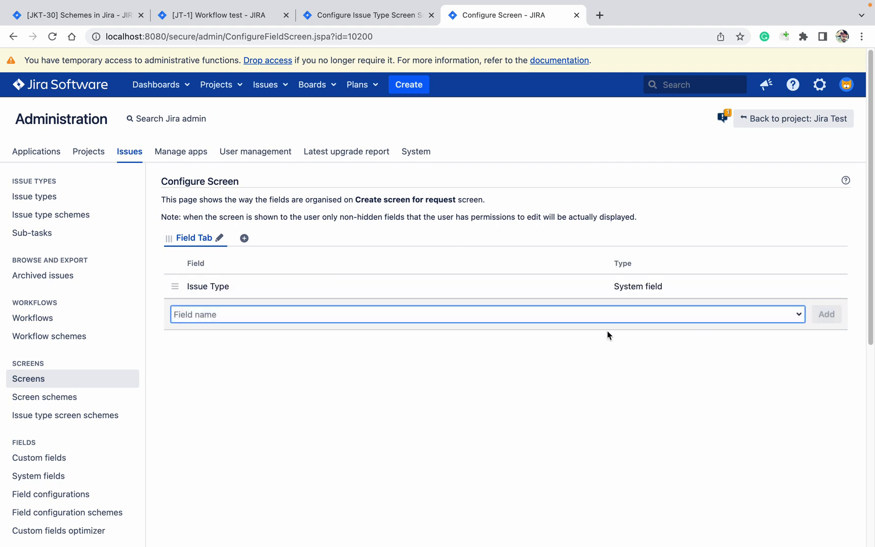
type("sum")
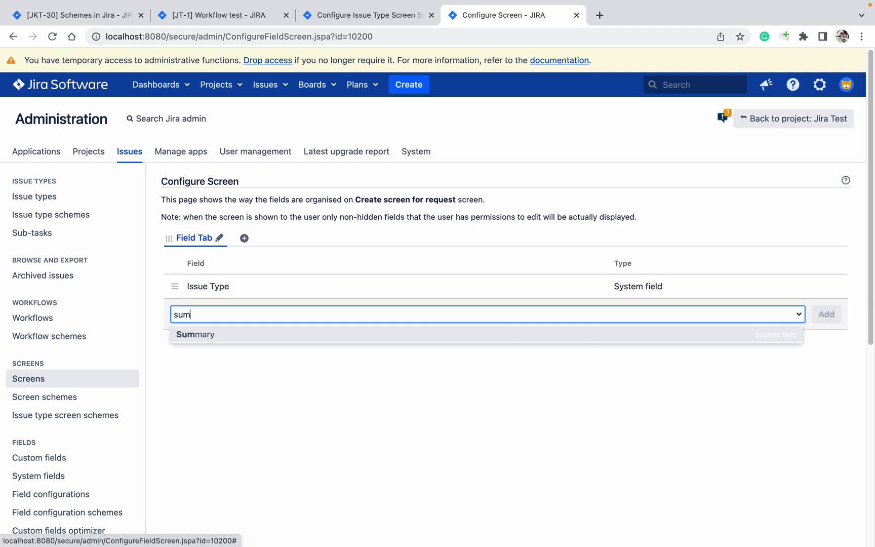
left_click(575, 337)
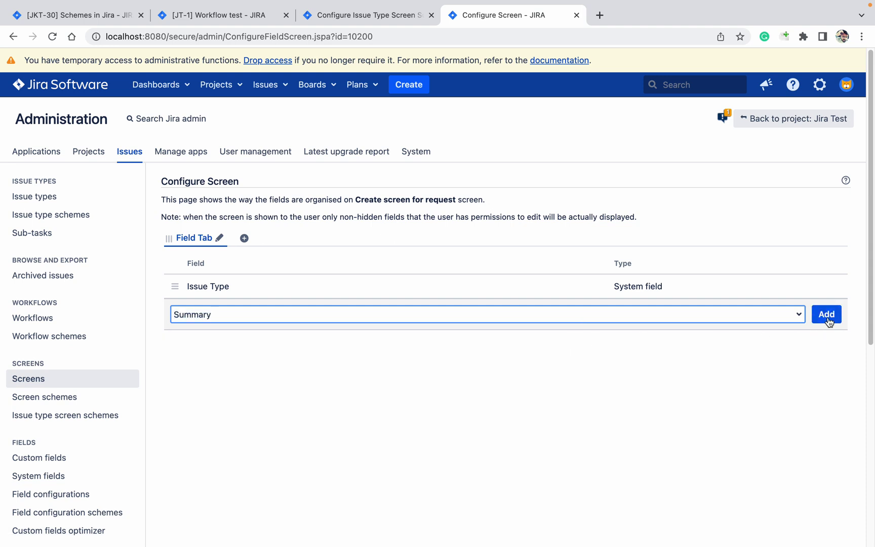
left_click(828, 315)
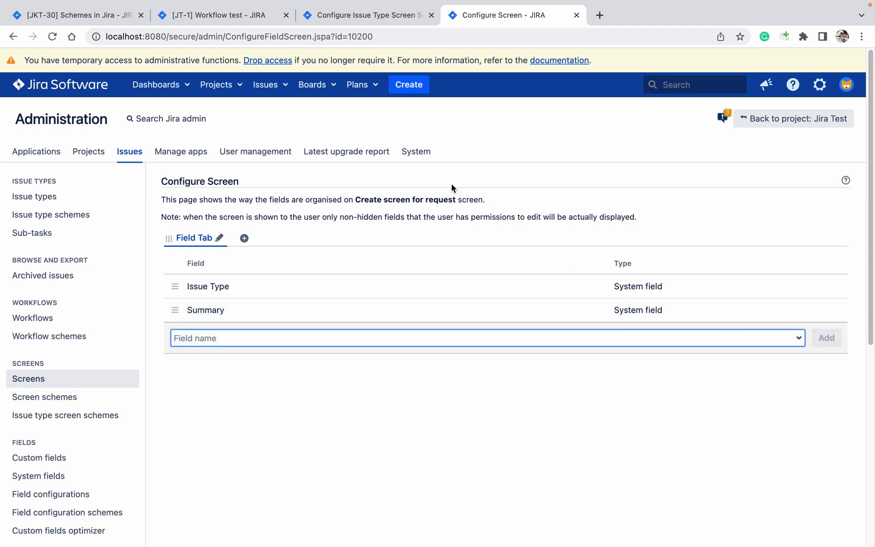
left_click(75, 379)
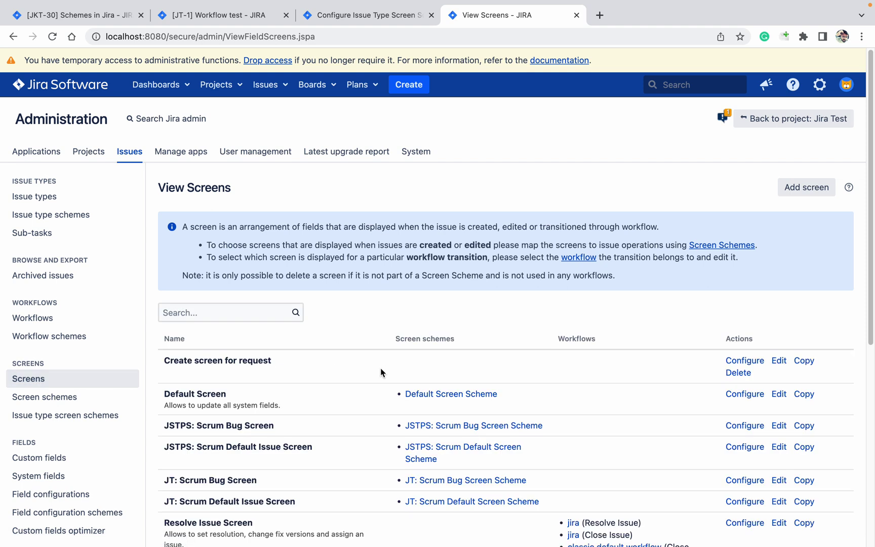
Copy Create screen for request as 'EDit screen for request'.
key("super+f")
key("super+v")
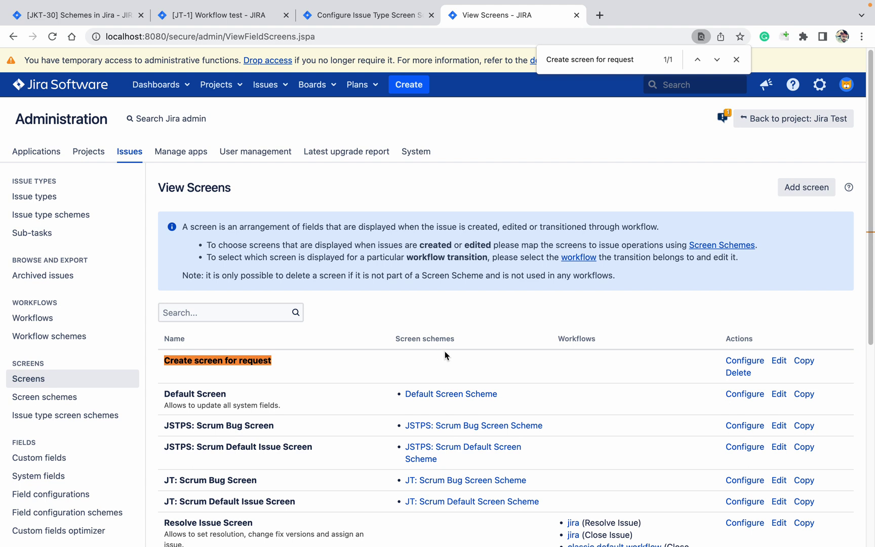
left_click(804, 361)
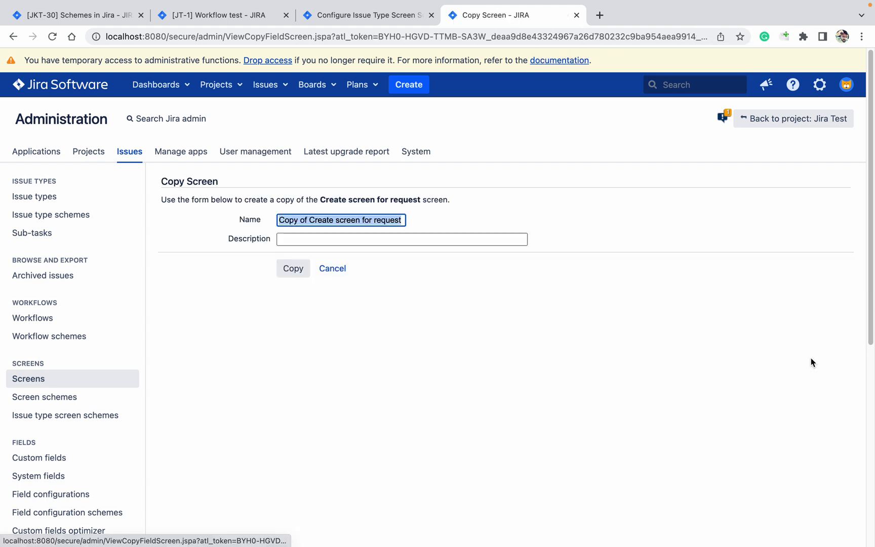
left_click(331, 219)
left_click_drag(334, 220, 281, 221)
type("ed")
key("BackSpace")
key("BackSpace")
type("EDit")
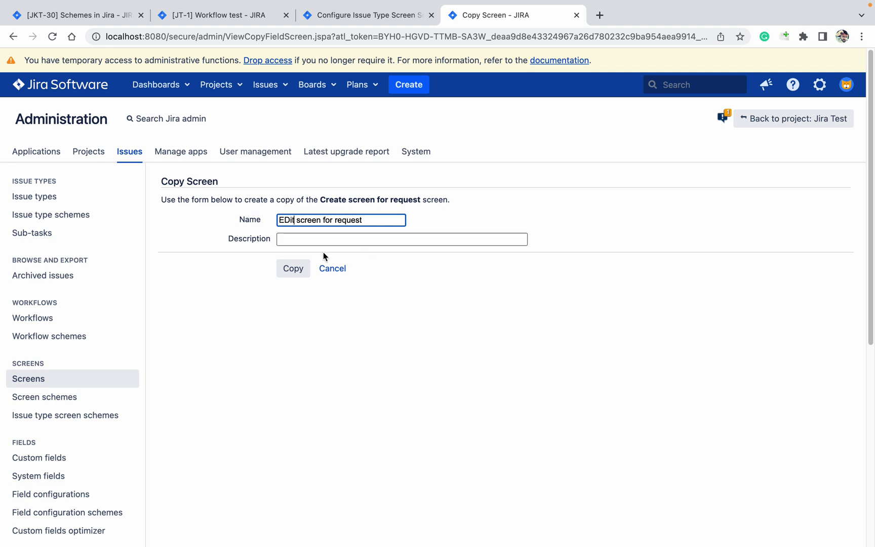
left_click(293, 269)
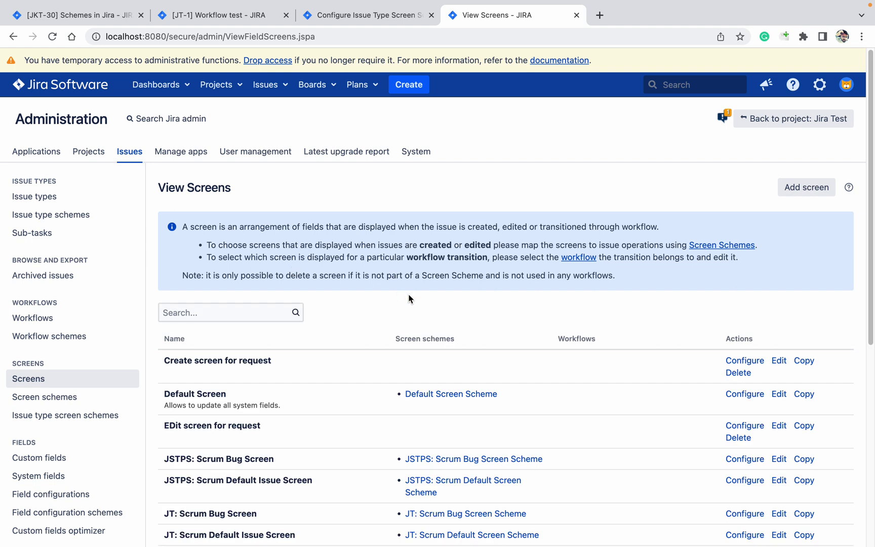
Copy Create screen for request again as 'View screen for request'.
key("super+f")
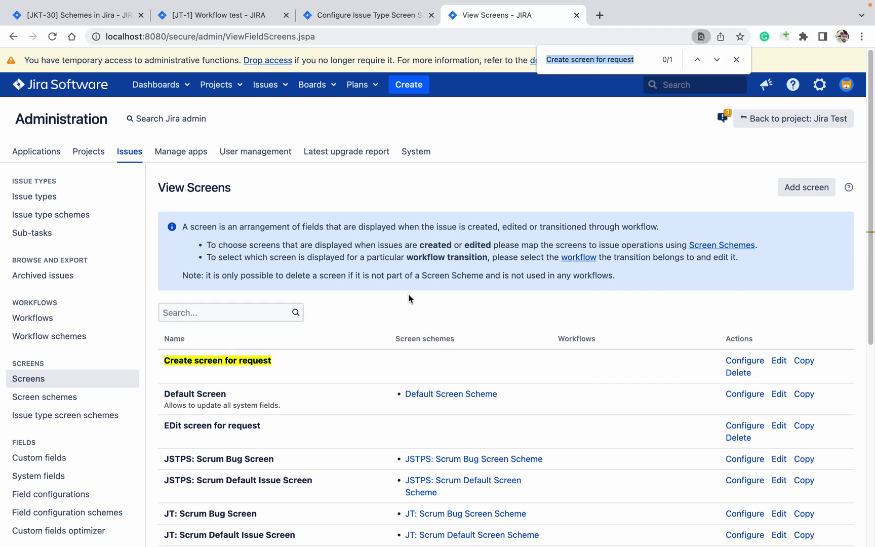
left_click(804, 360)
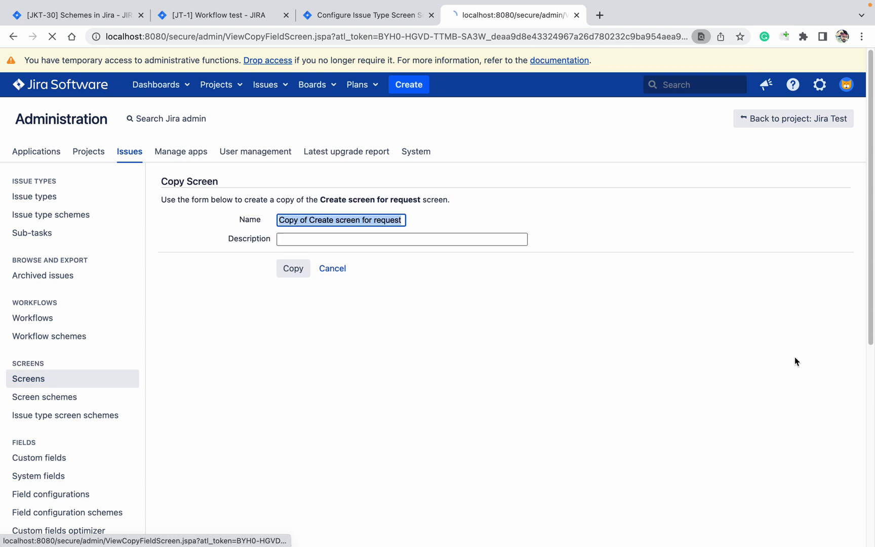
left_click(333, 219)
left_click_drag(333, 220, 273, 215)
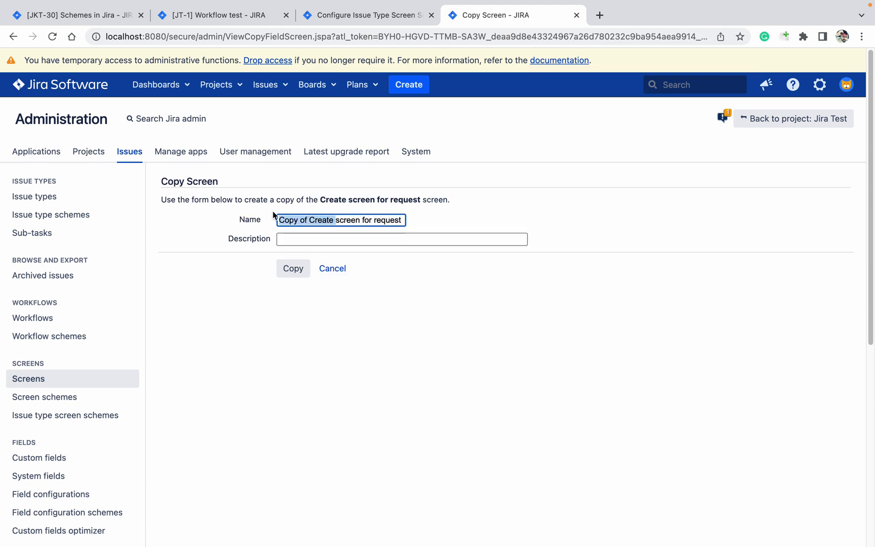
type("View")
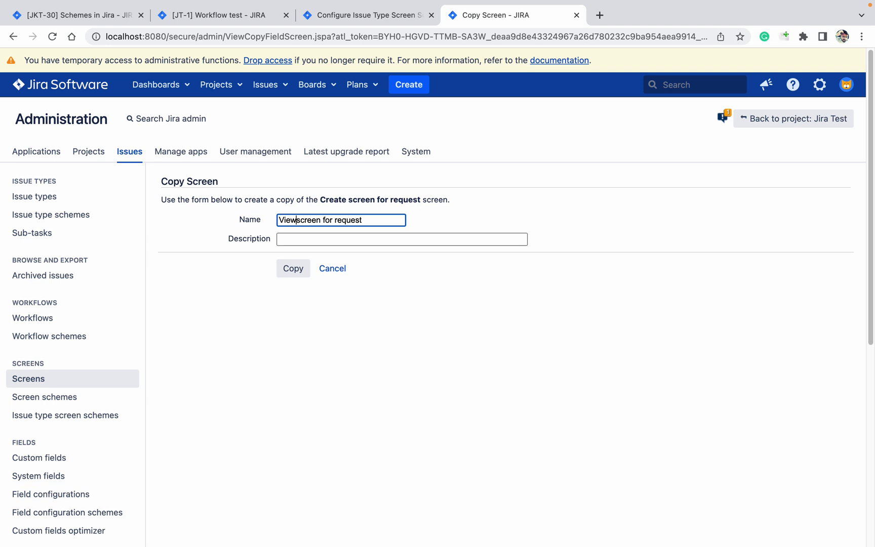
left_click(299, 272)
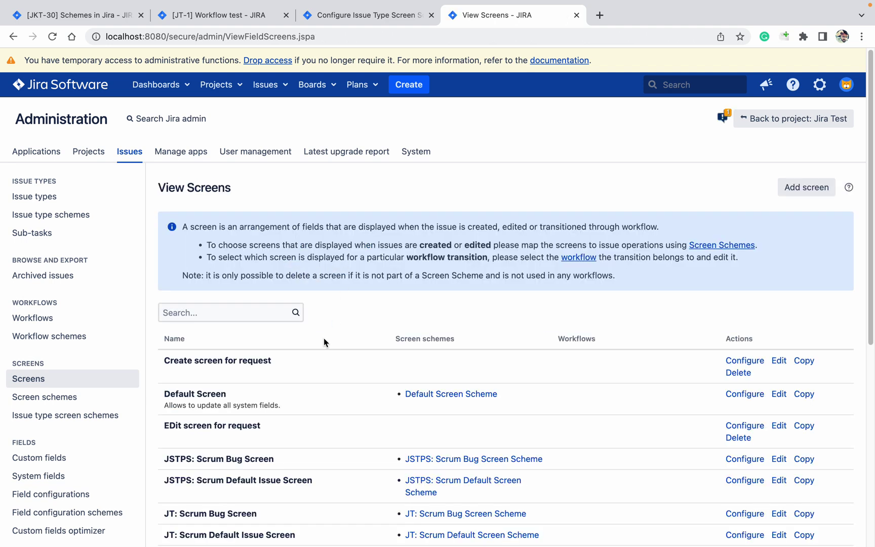
Add a new screen scheme named 'Screen scheme for request'.
left_click(85, 397)
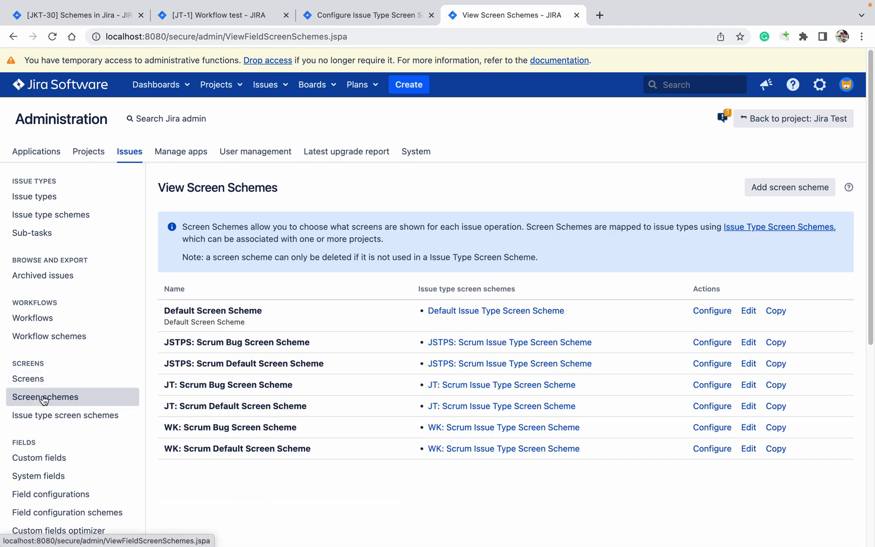
left_click(780, 198)
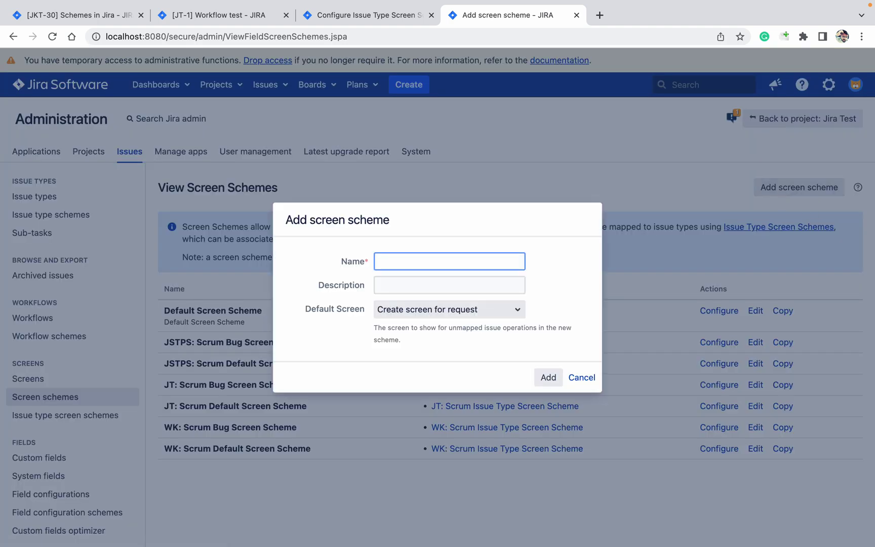
type("Screemn scheme for request")
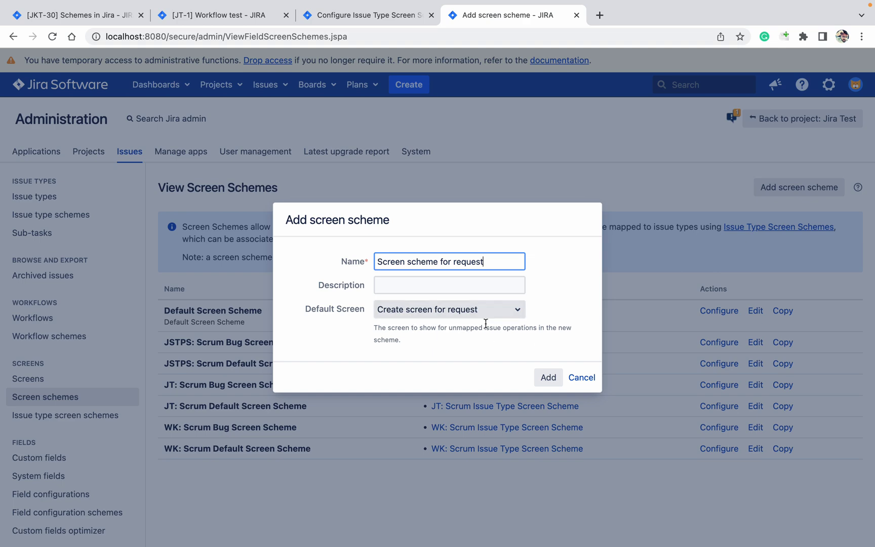
left_click(557, 383)
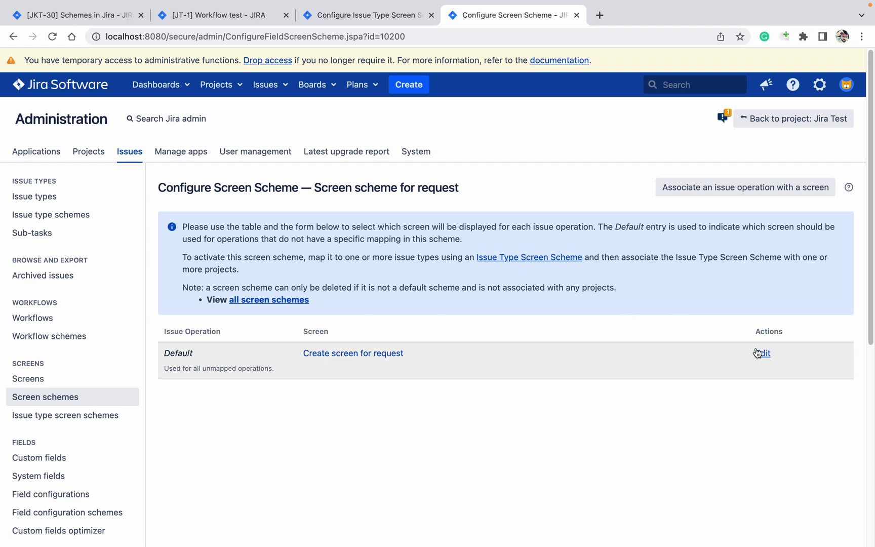
Associate the Edit Issue operation with EDit screen for request.
left_click(730, 193)
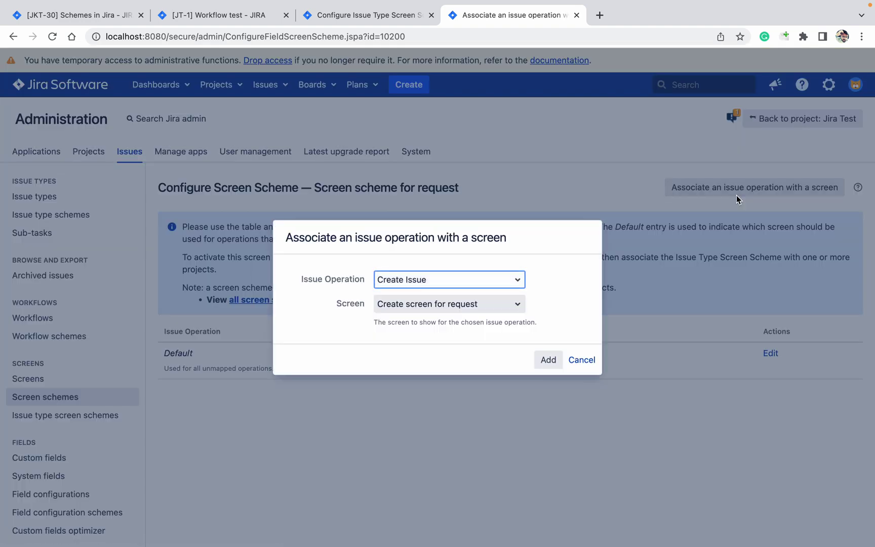
left_click(425, 285)
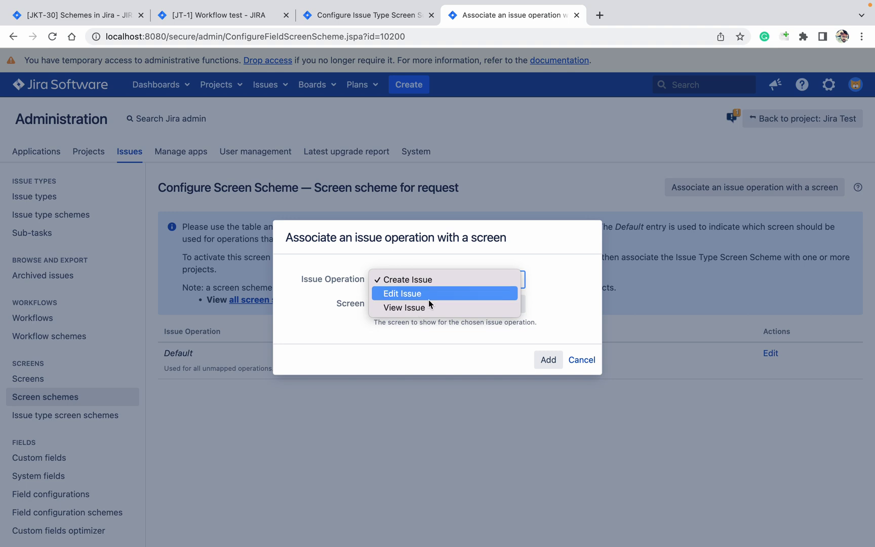
left_click(413, 295)
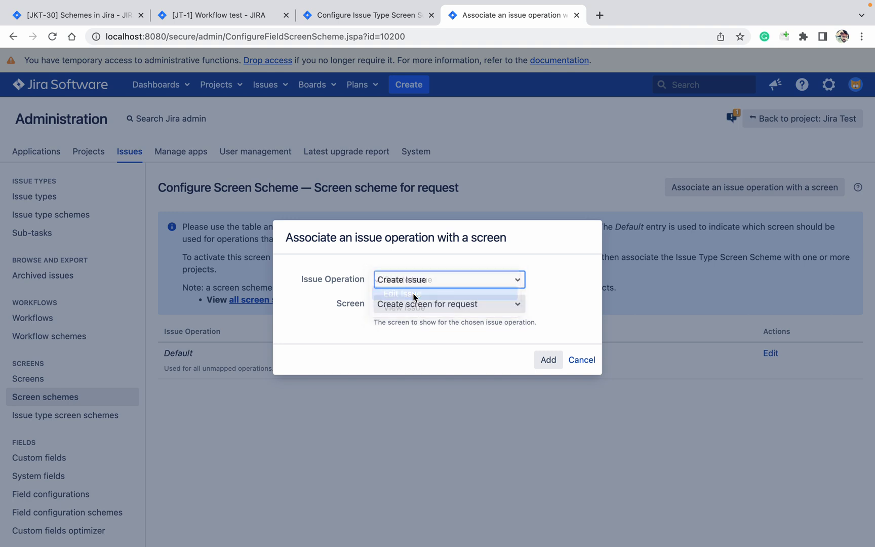
left_click(413, 304)
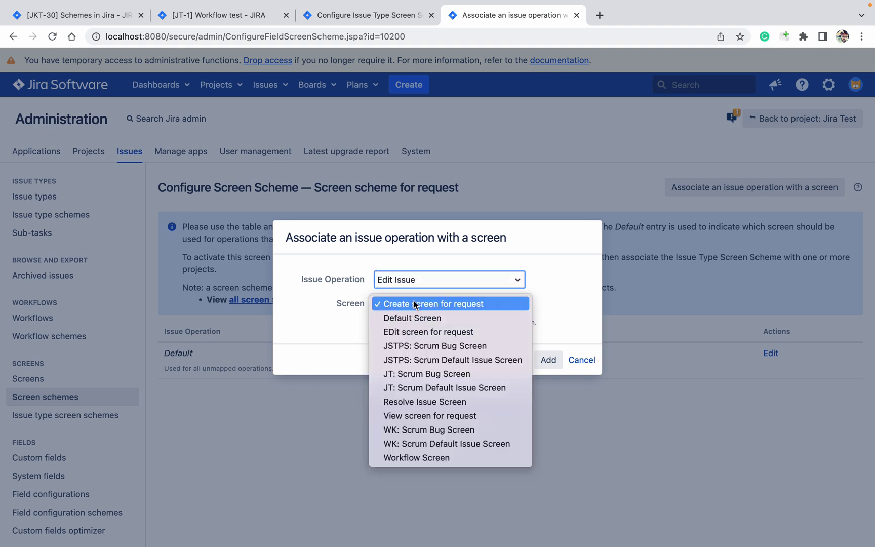
left_click(419, 332)
left_click(547, 358)
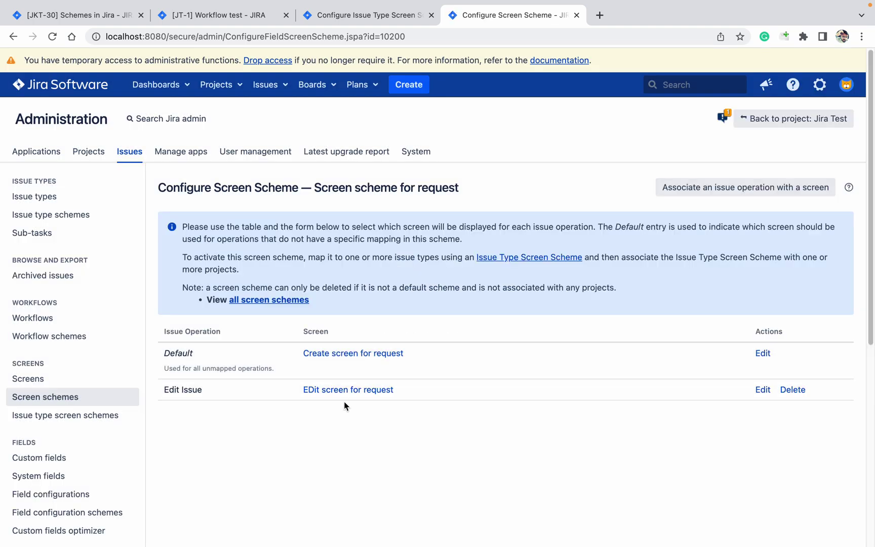
Associate the View Issue operation with View screen for request.
left_click(712, 197)
left_click(442, 279)
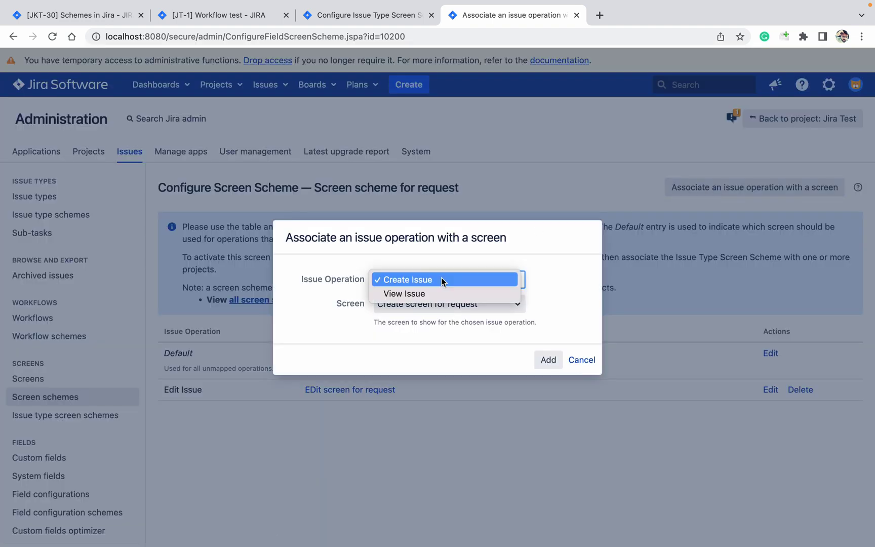
left_click(420, 293)
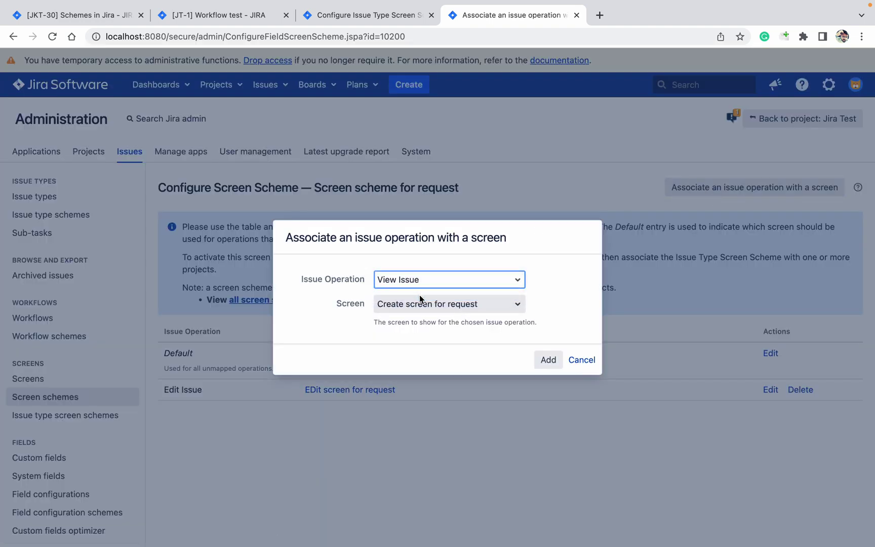
left_click(414, 310)
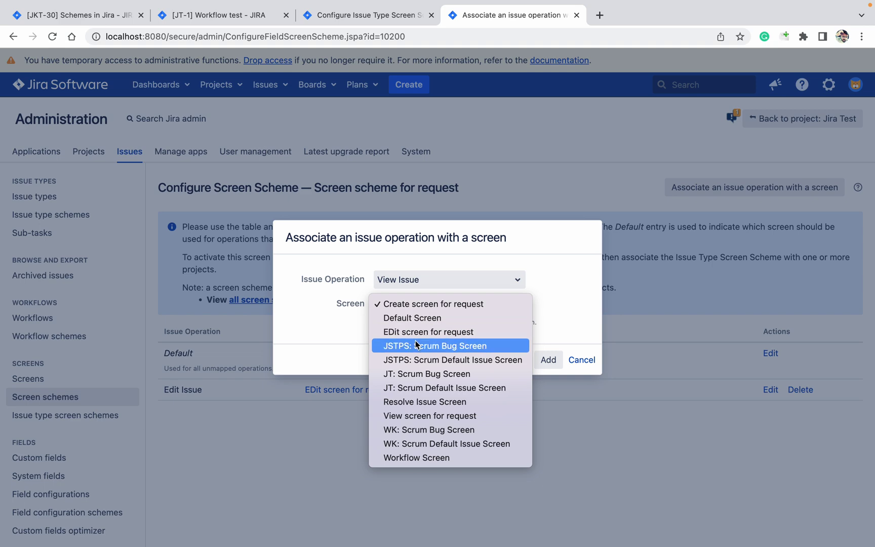
left_click(425, 415)
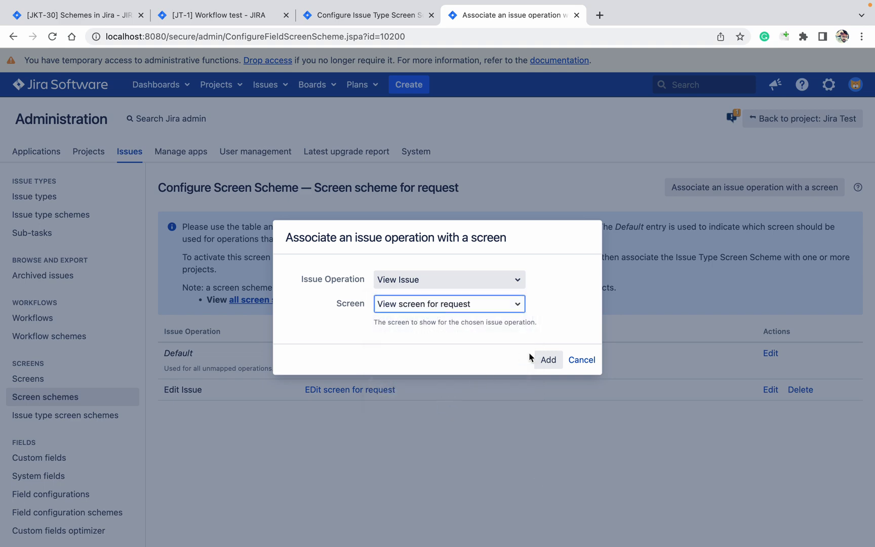
left_click(548, 360)
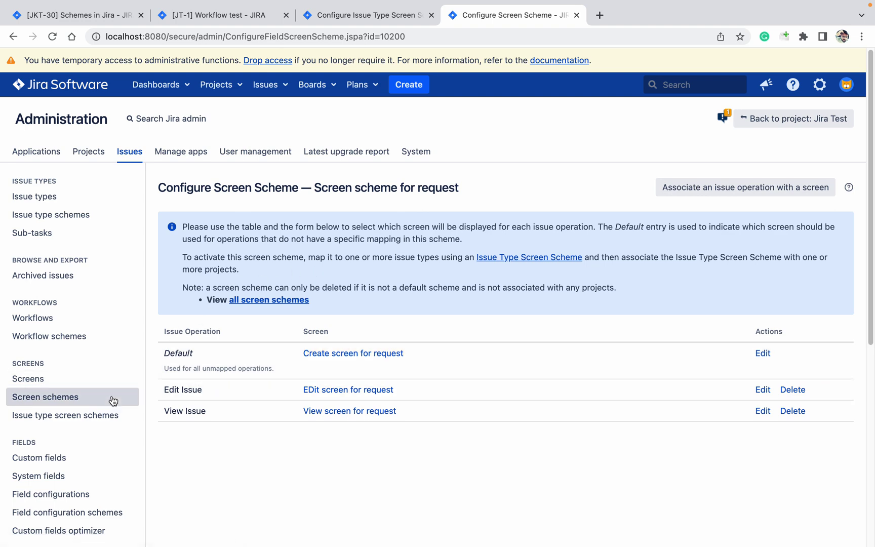
Map the Request issue type to Screen scheme for request in JT: Scrum Issue Type Screen Scheme.
left_click(111, 416)
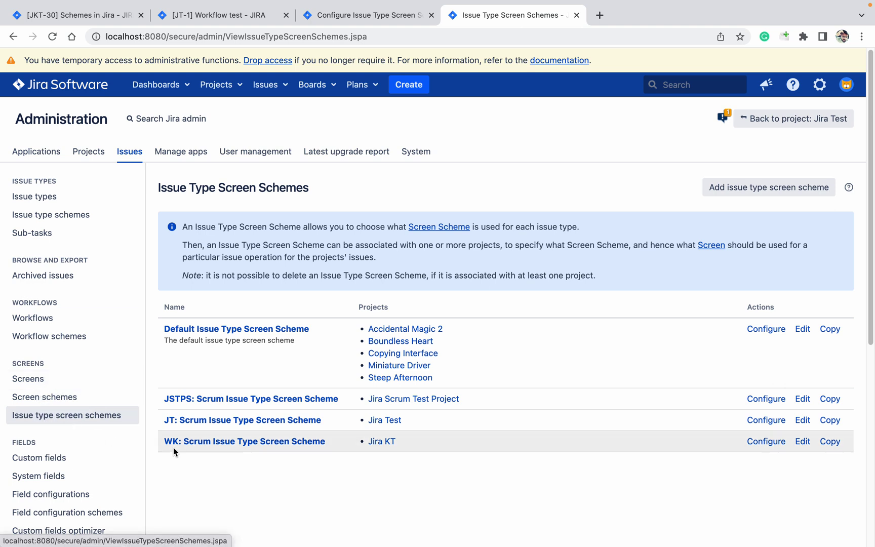
left_click(255, 426)
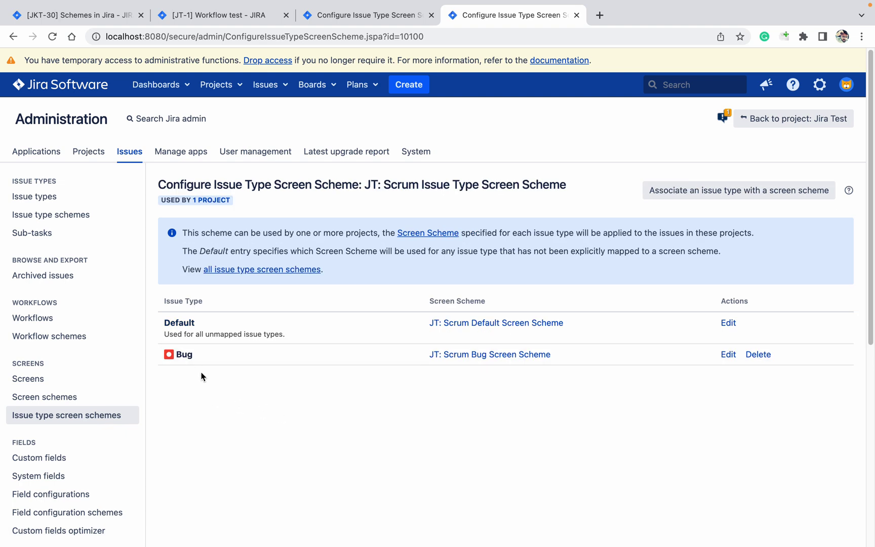
left_click(752, 190)
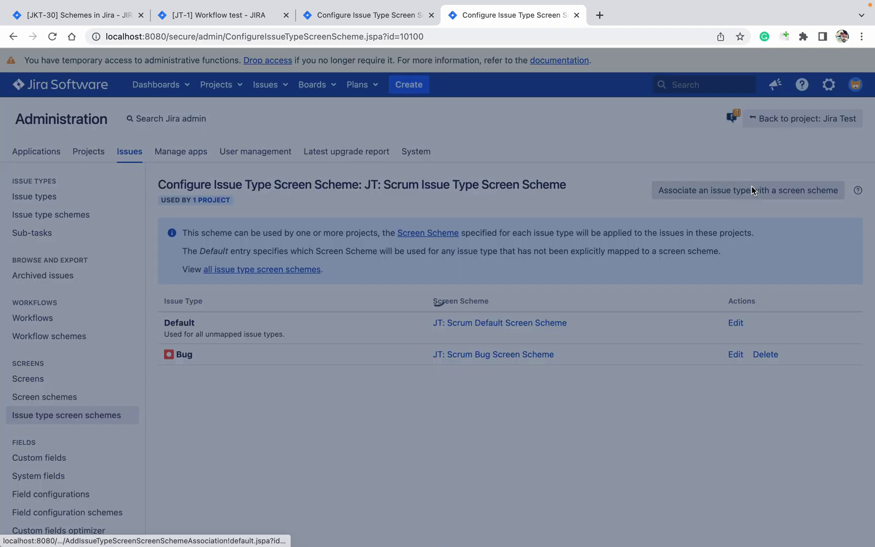
key("r")
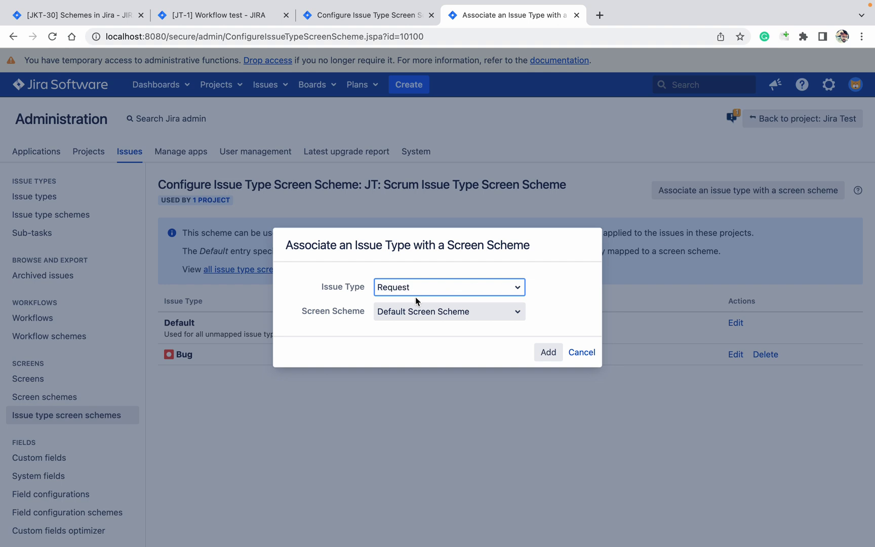
left_click(416, 310)
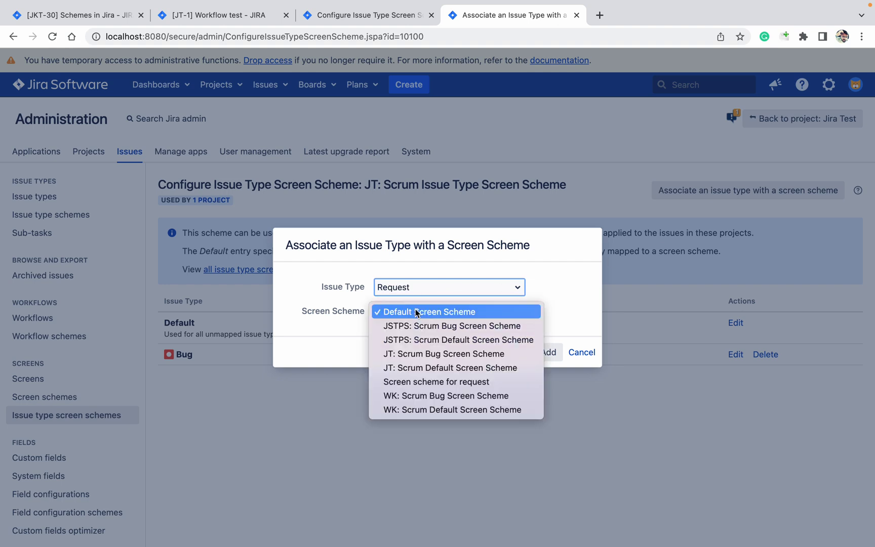
left_click(428, 384)
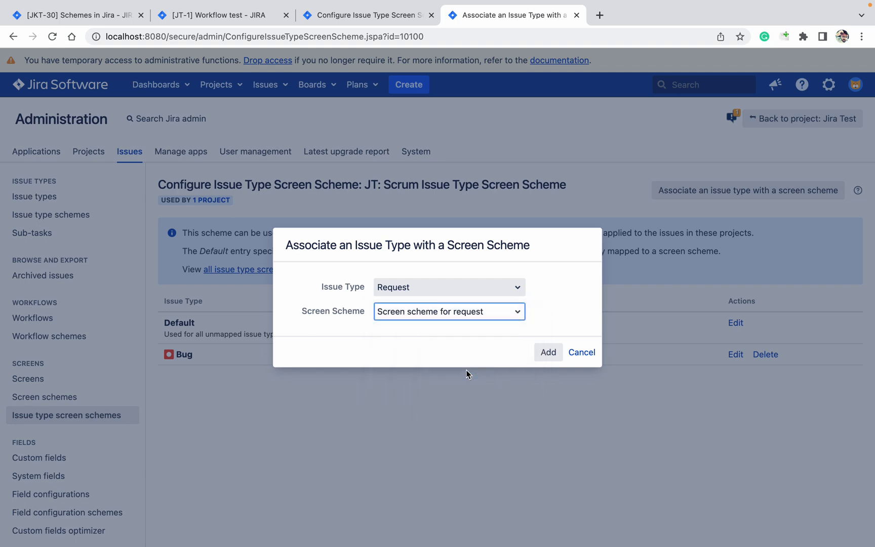
left_click(559, 354)
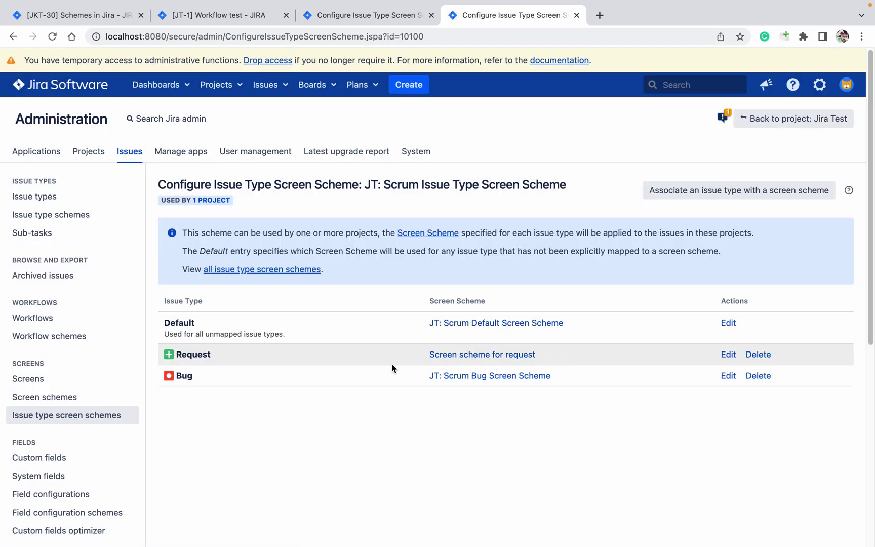
left_click(413, 20)
left_click(265, 16)
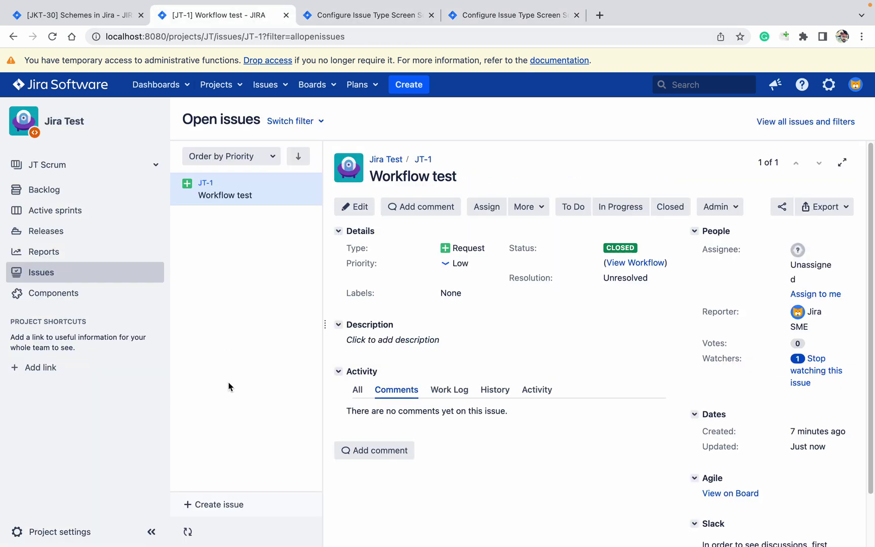
Open the Jira Test project's Screens settings showing Request under Screen scheme for request.
left_click(82, 534, "super")
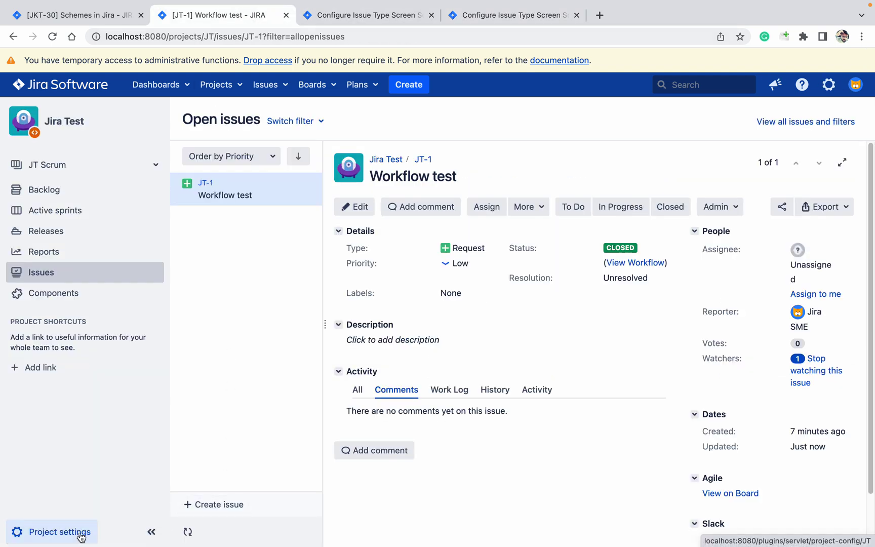
left_click(373, 15)
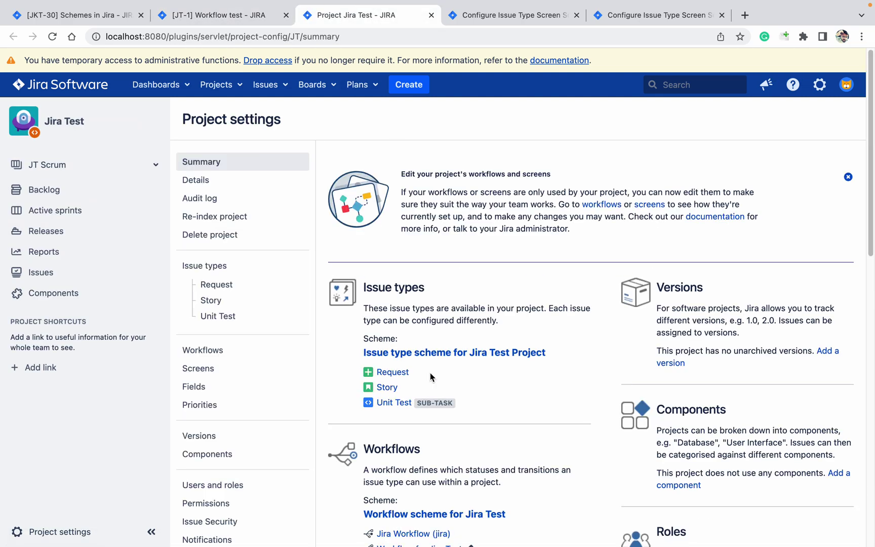
scroll(430, 373, "down", 5)
left_click(431, 392)
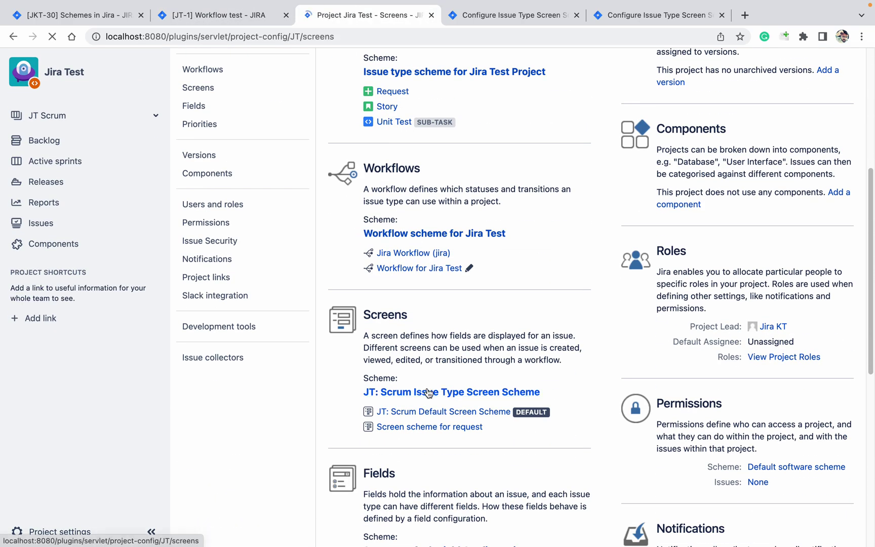
scroll(494, 382, "down", 3)
scroll(493, 383, "down", 1)
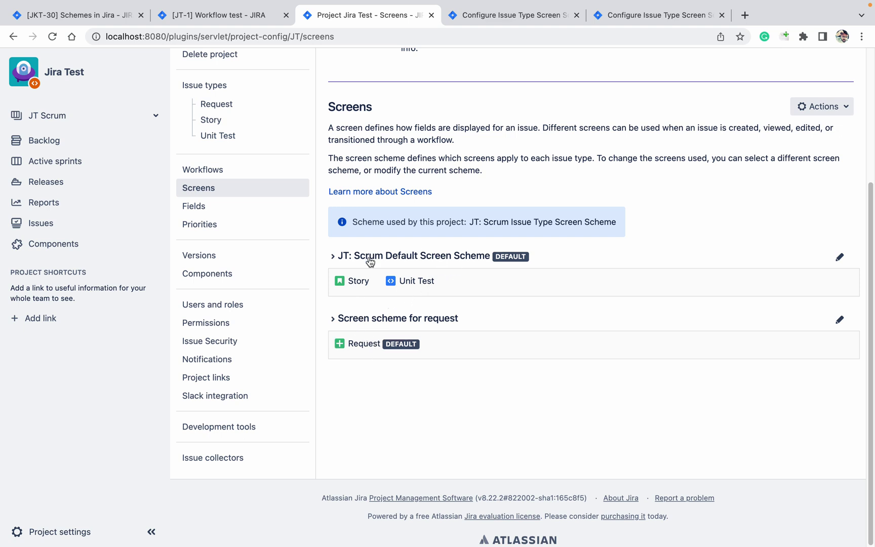
Compare with the issue type screen scheme admin page, then close the extra admin tabs.
left_click(505, 16)
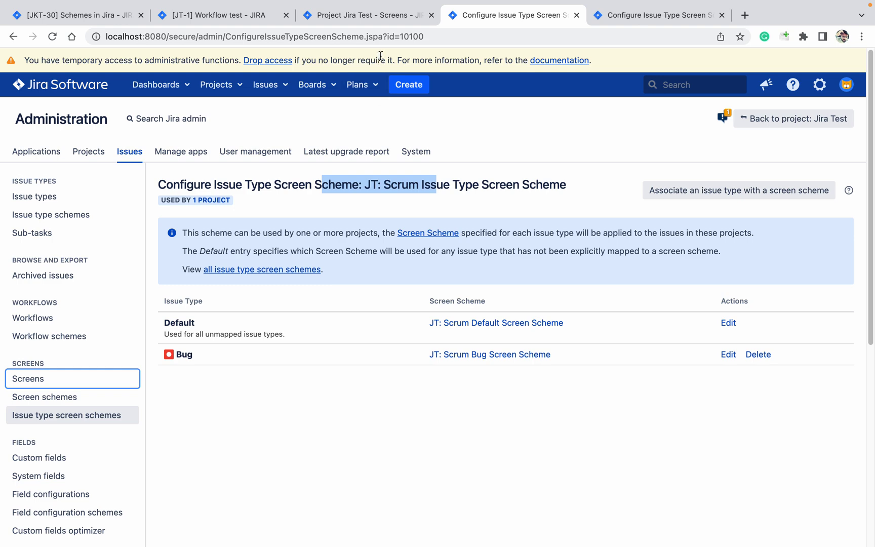
left_click(380, 18)
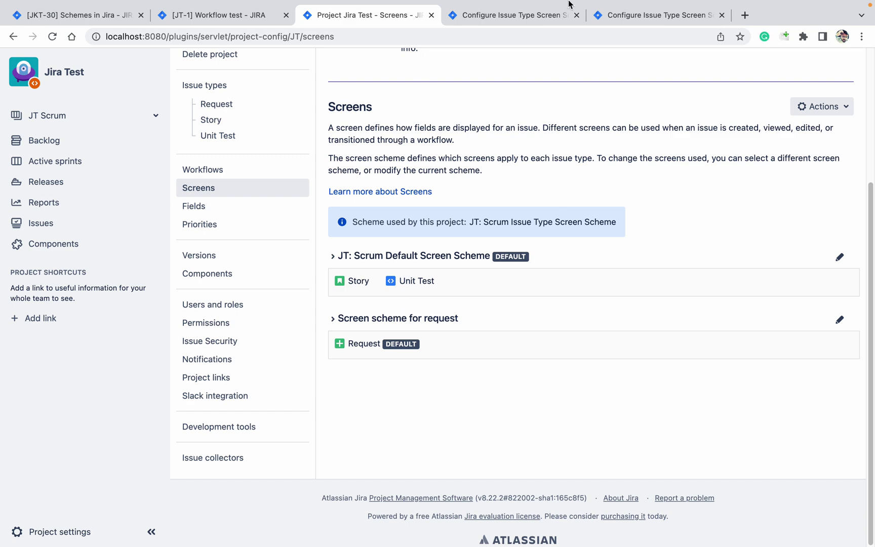
left_click(544, 21)
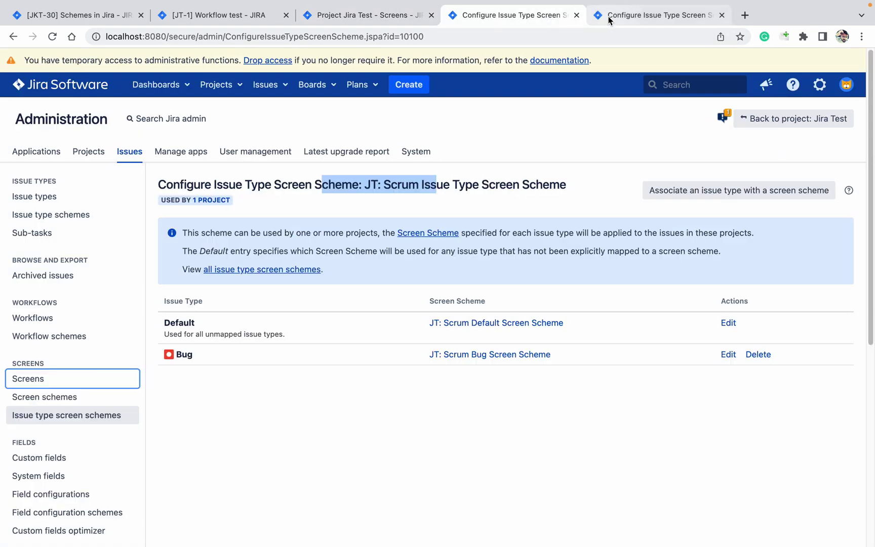
left_click(346, 19)
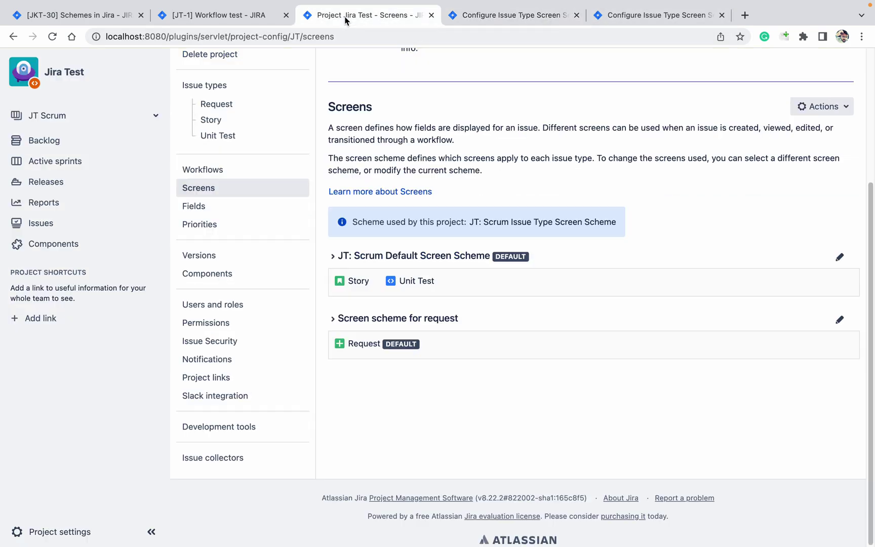
right_click(346, 20)
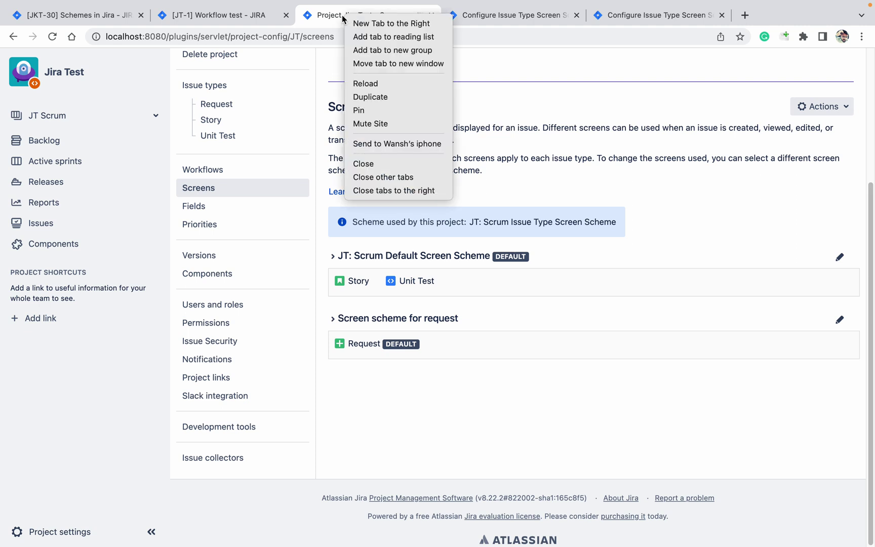
left_click(405, 191)
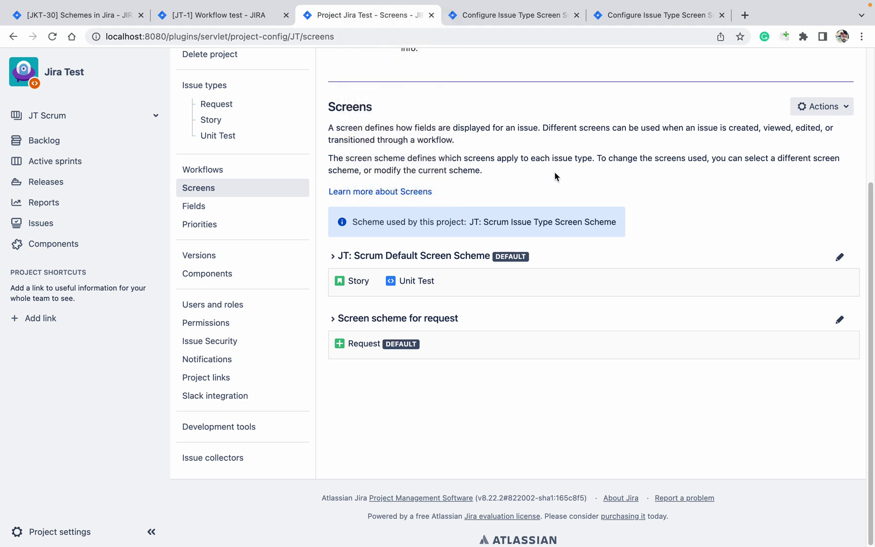
Create a Request issue with summary 'screen' and open the new JT-2.
left_click(233, 18)
left_click(411, 82)
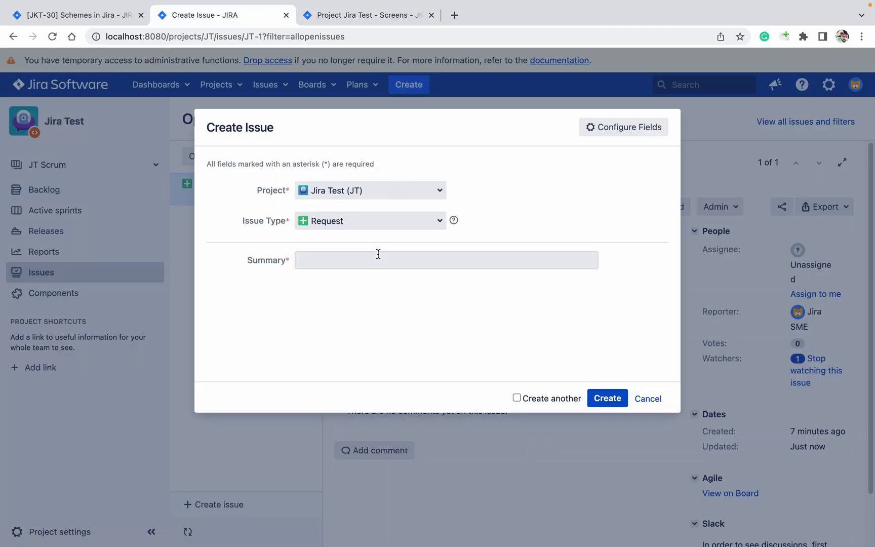
left_click(378, 259)
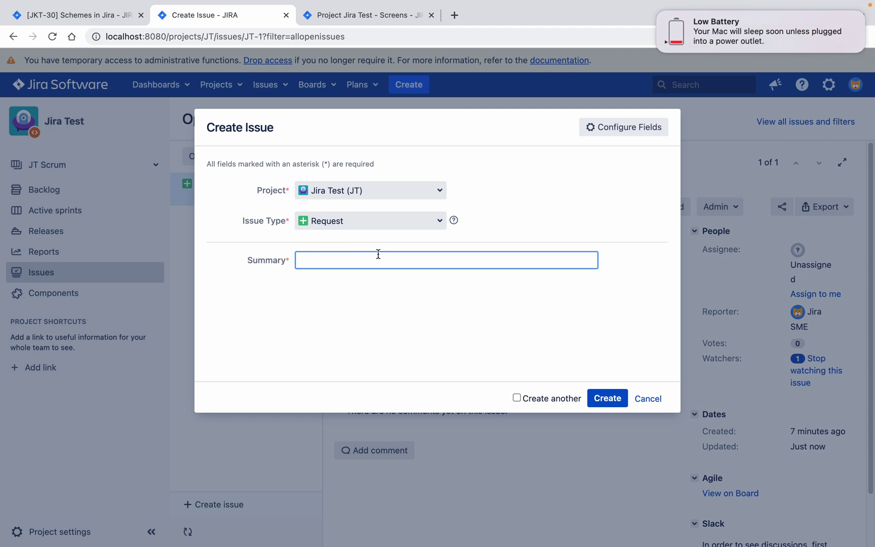
type("screen")
left_click(614, 400)
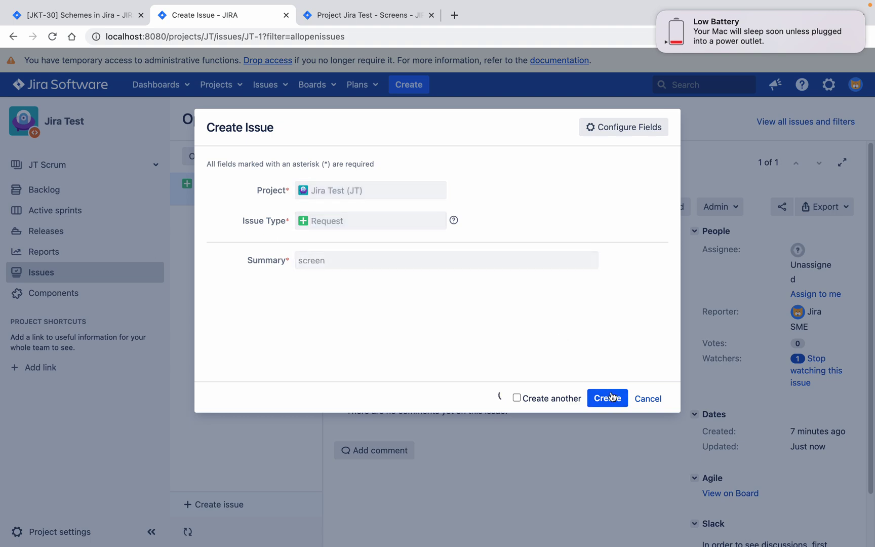
left_click(704, 119)
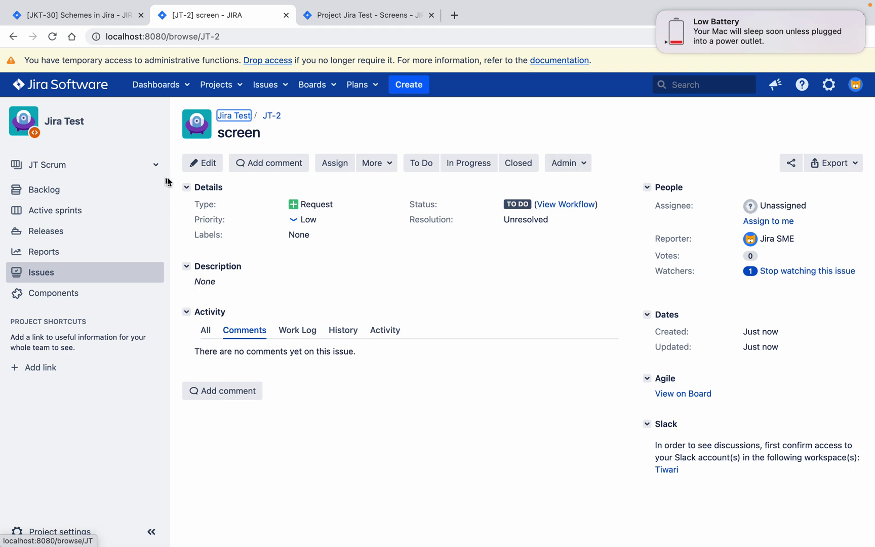
Open and cancel JT-2's edit form twice, noting no Description field, then return to Screens settings.
left_click(206, 165)
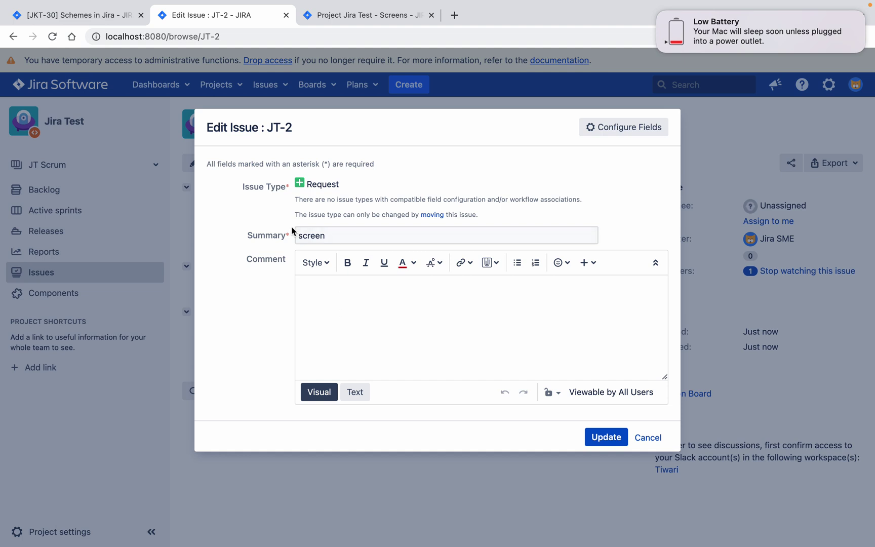
left_click(646, 438)
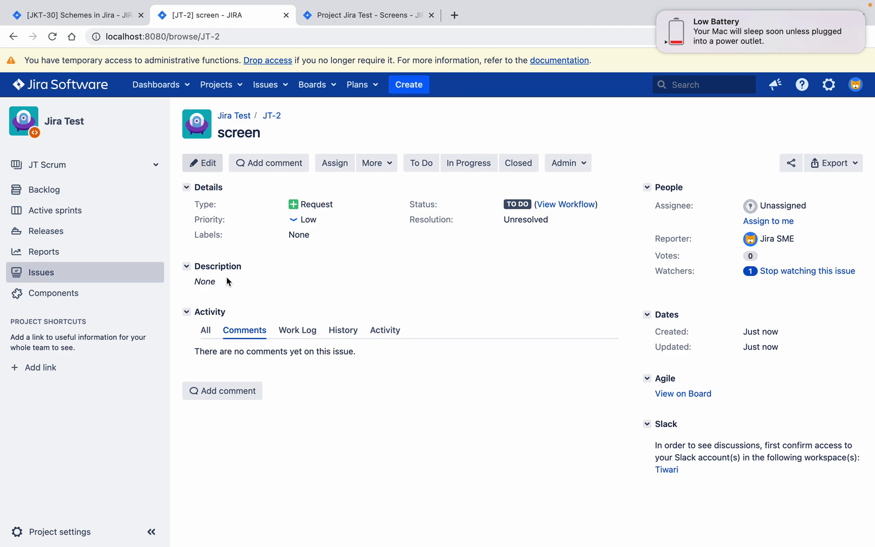
left_click(202, 163)
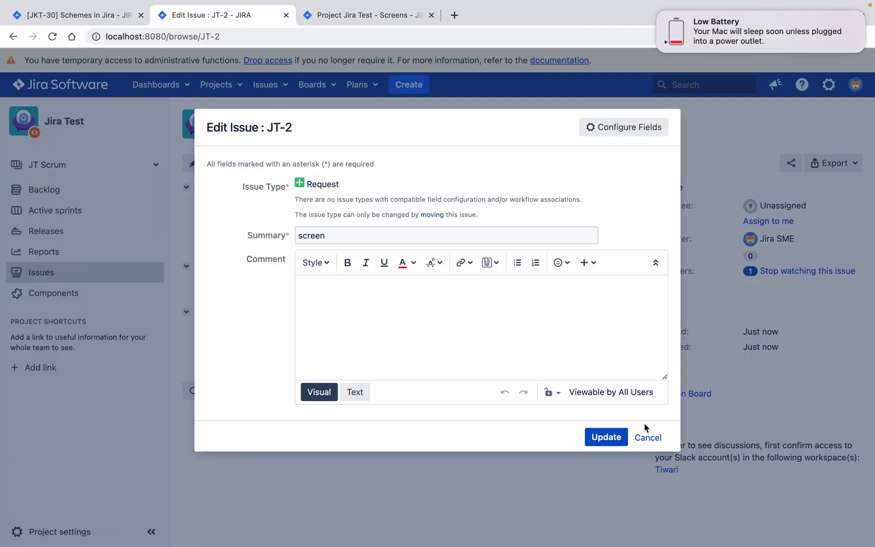
left_click(649, 439)
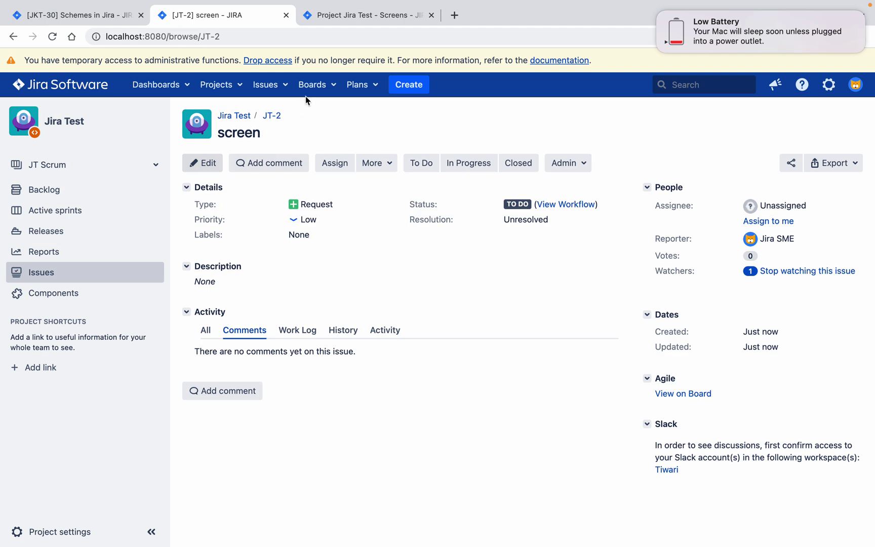
left_click(346, 21)
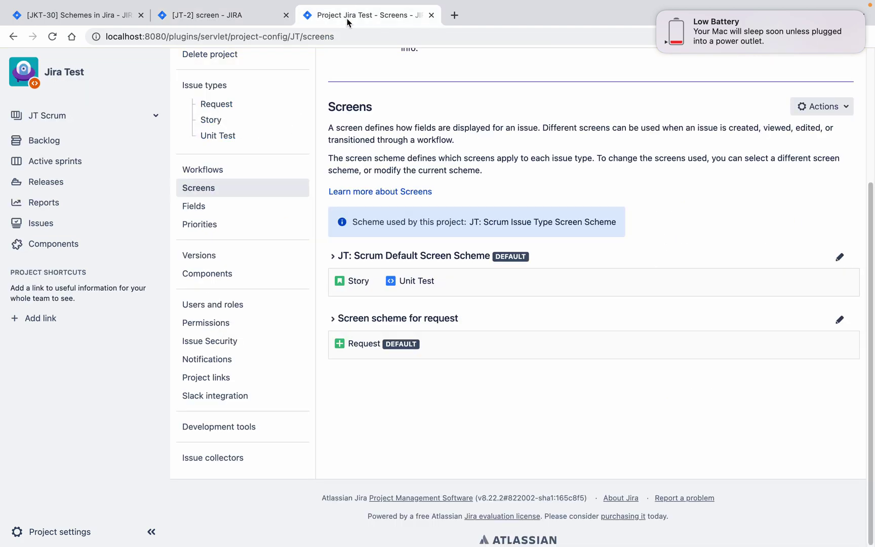
Add the Description field to the 'EDit screen for request' in the request screen scheme.
left_click(398, 325)
left_click(685, 411)
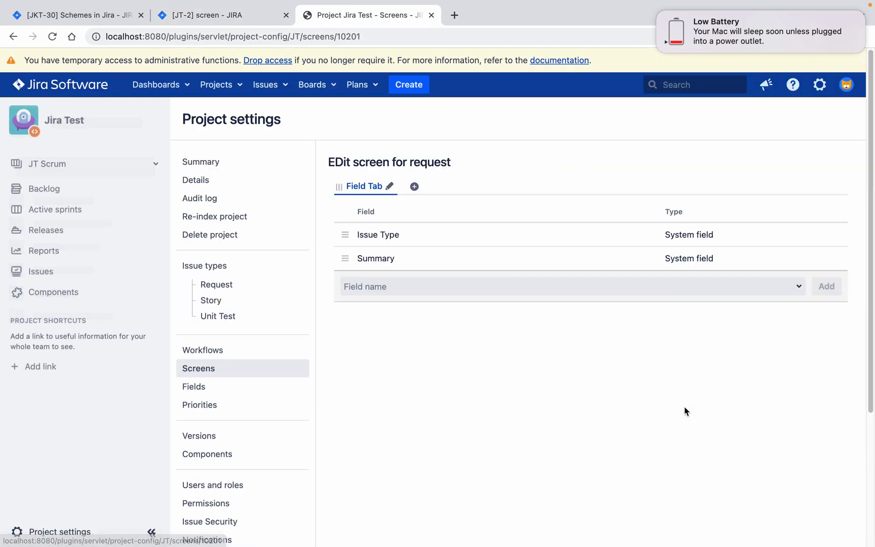
left_click(497, 284)
type("de")
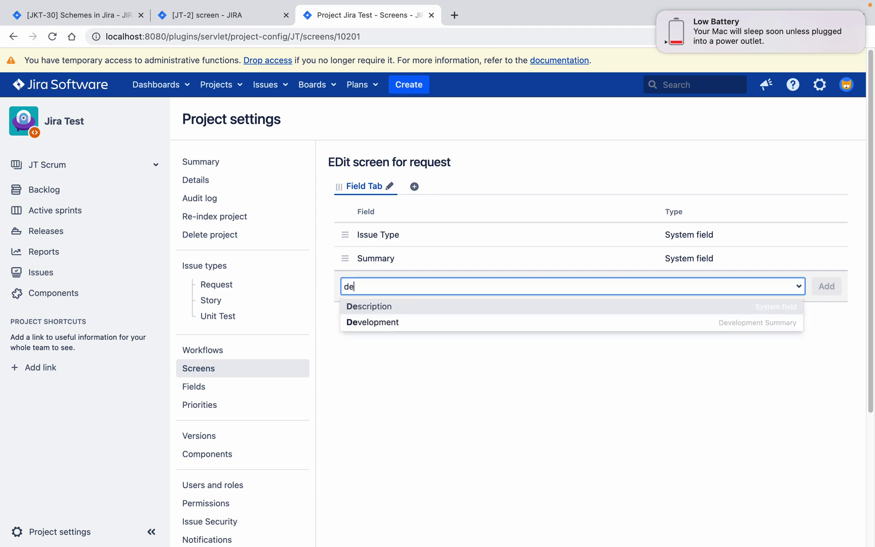
left_click(415, 306)
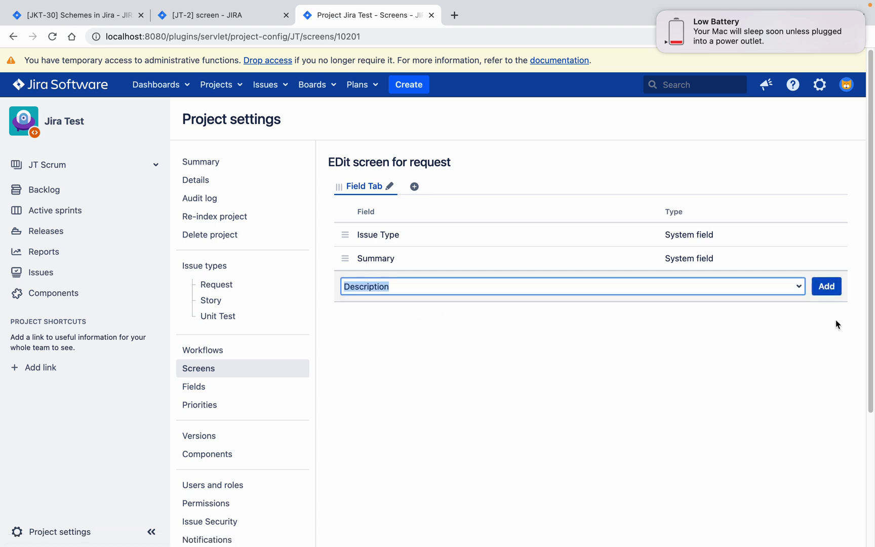
left_click(832, 292)
Confirm JT-2's edit form now shows Description, then cancel without saving.
left_click(246, 19)
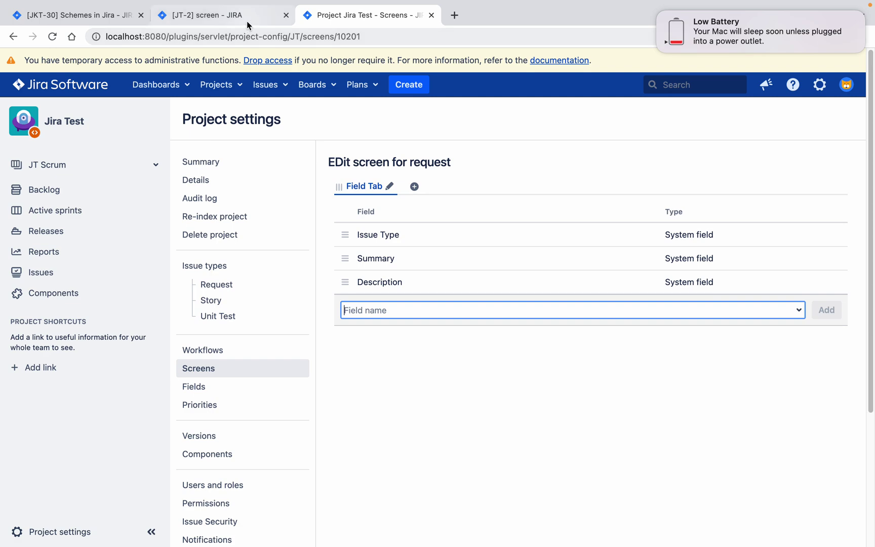
left_click(200, 163)
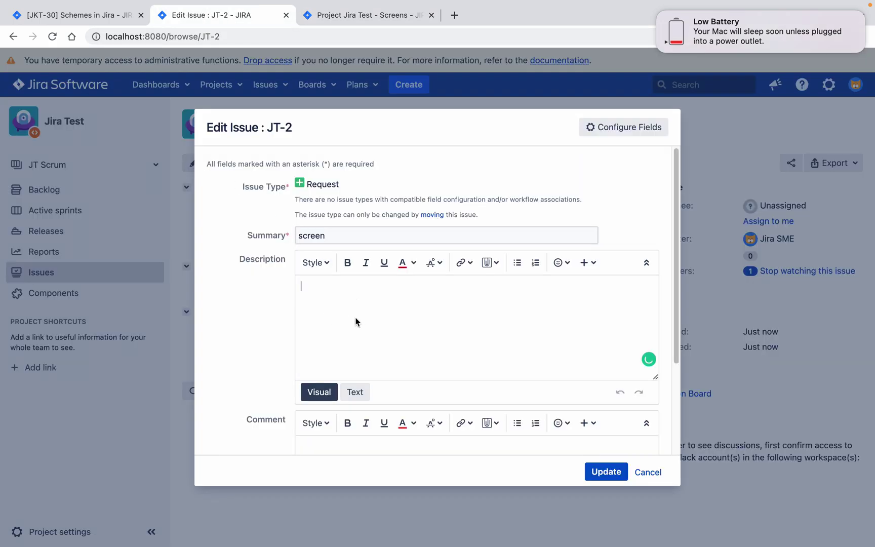
left_click(661, 473)
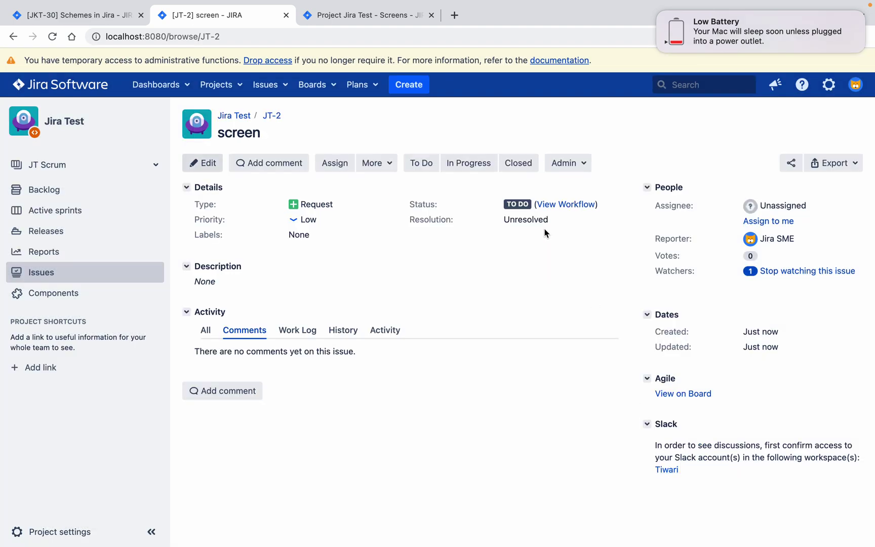
left_click(408, 85)
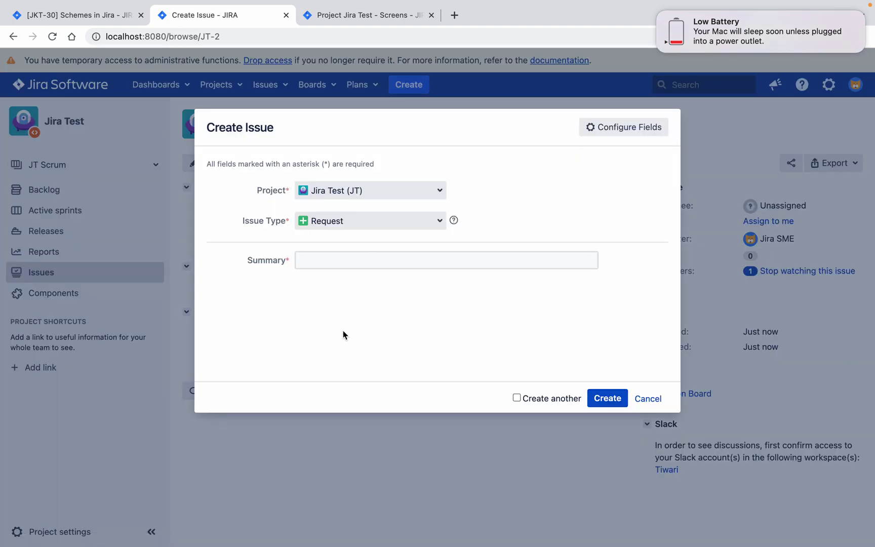
left_click(651, 402)
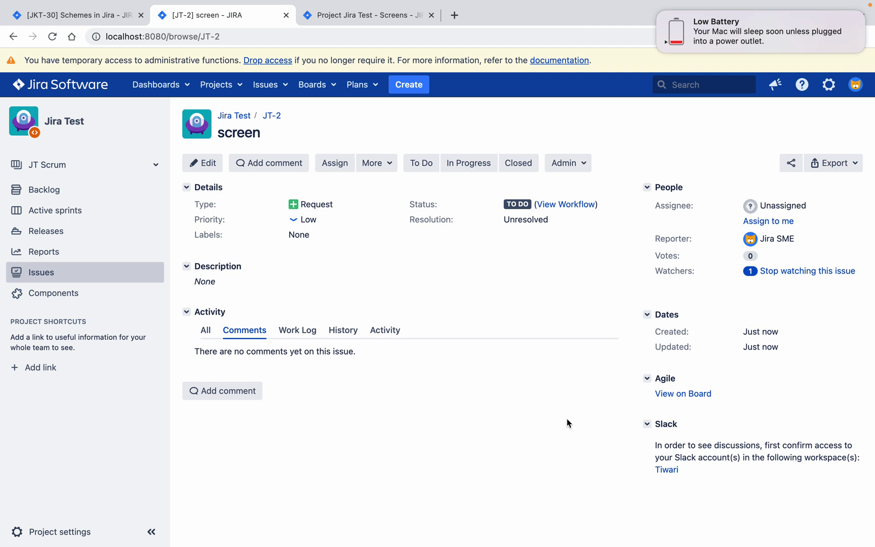